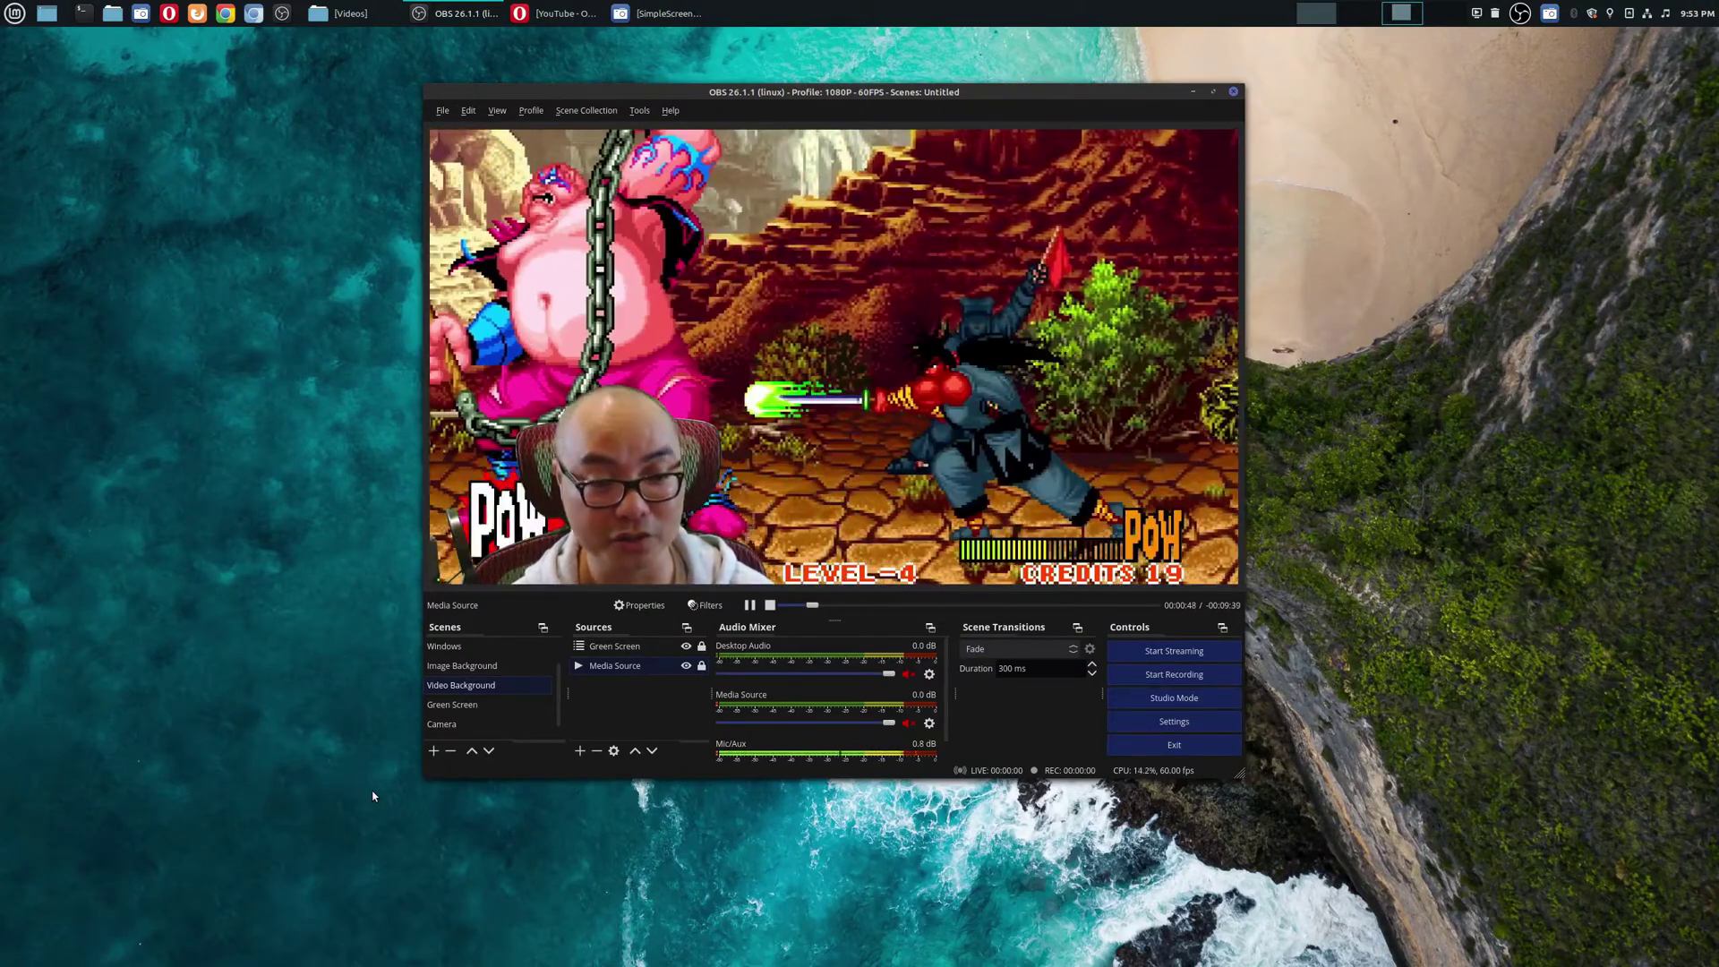
Switch through Image Background, Windows, Desktop with Camera, Desktop and Camera scenes
left_click(474, 667)
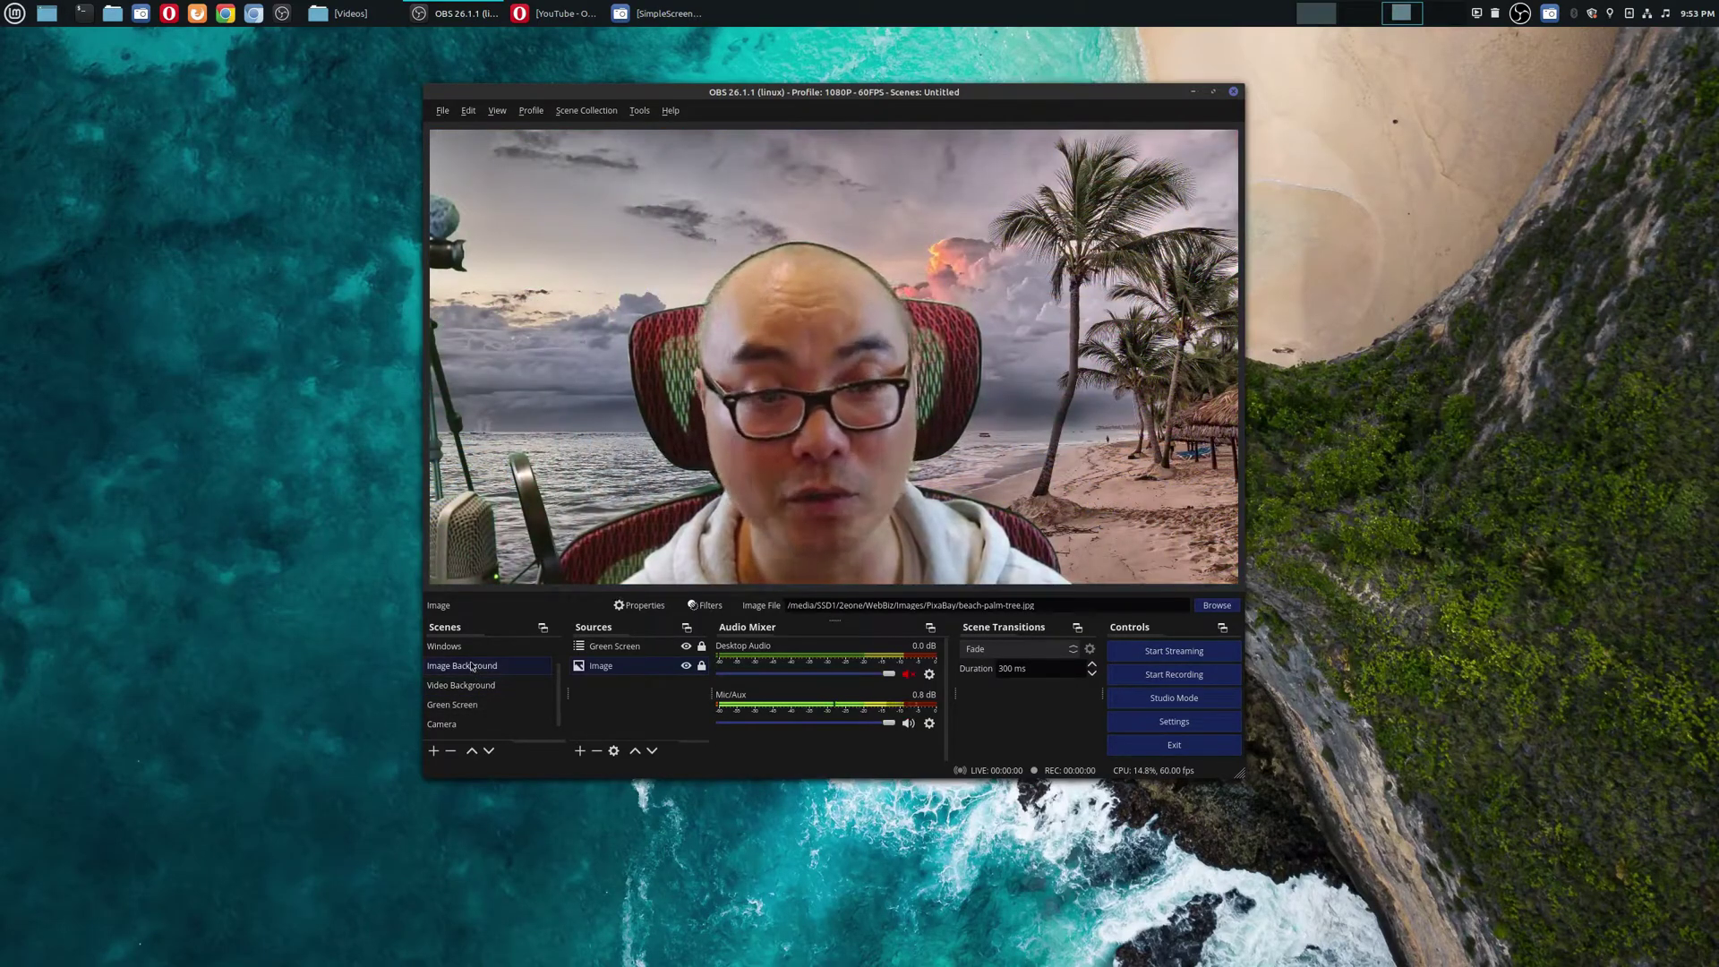
left_click(460, 652)
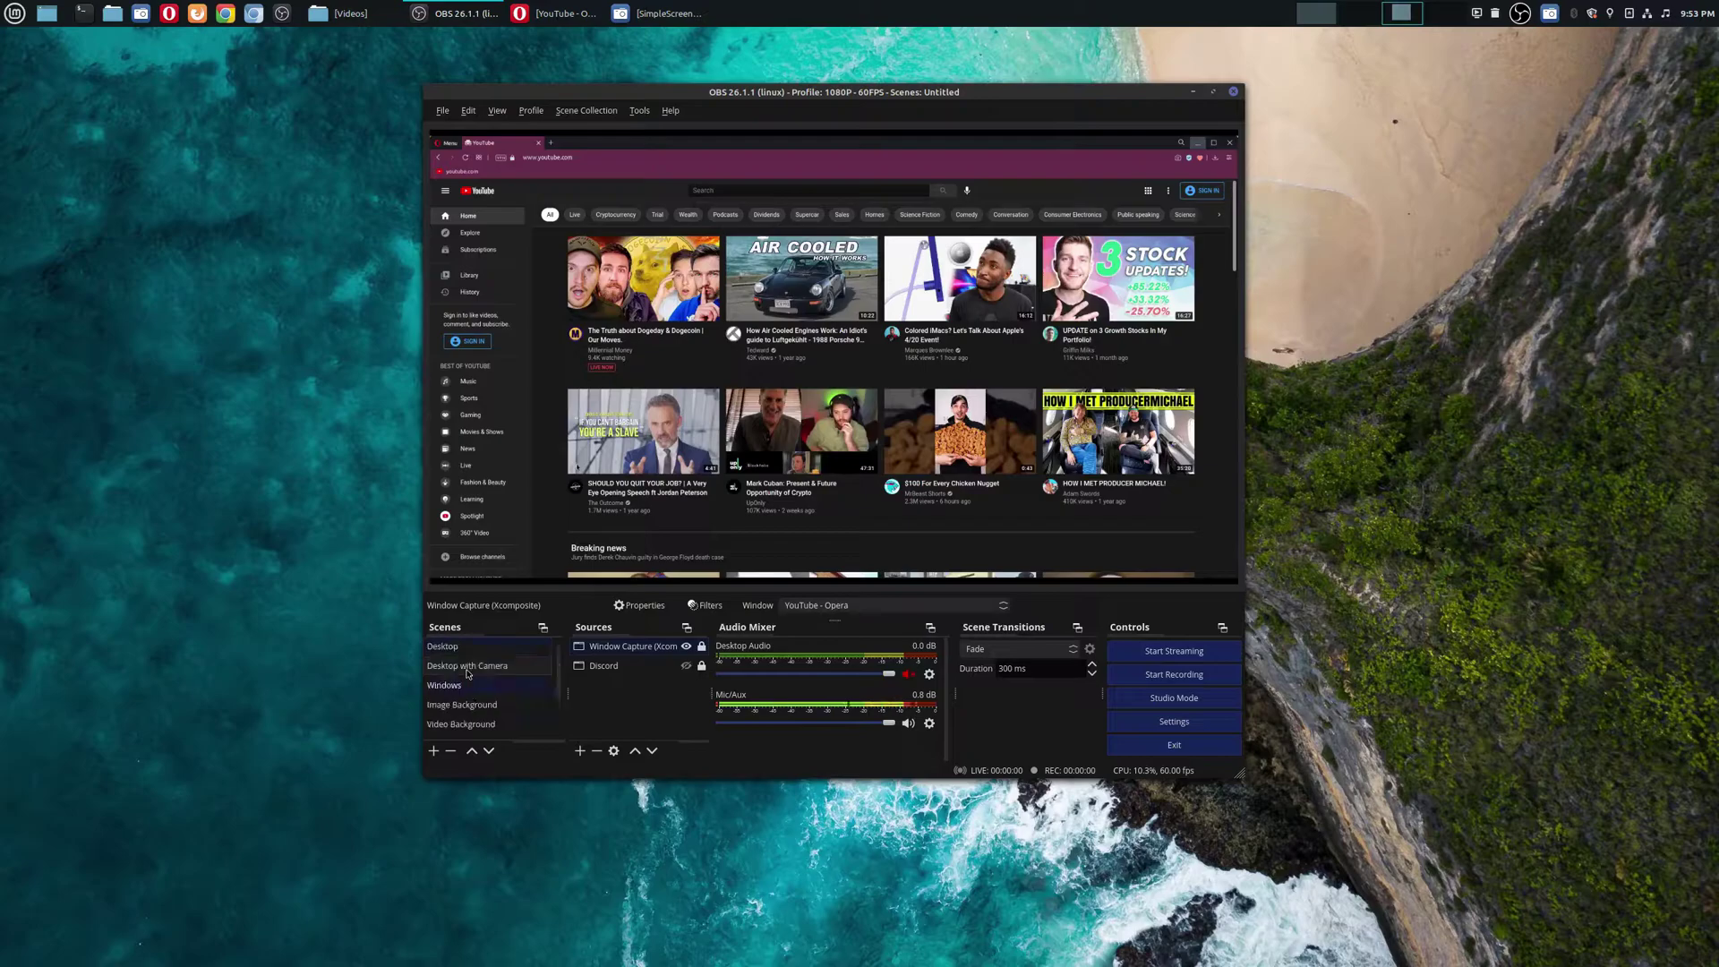
left_click(448, 667)
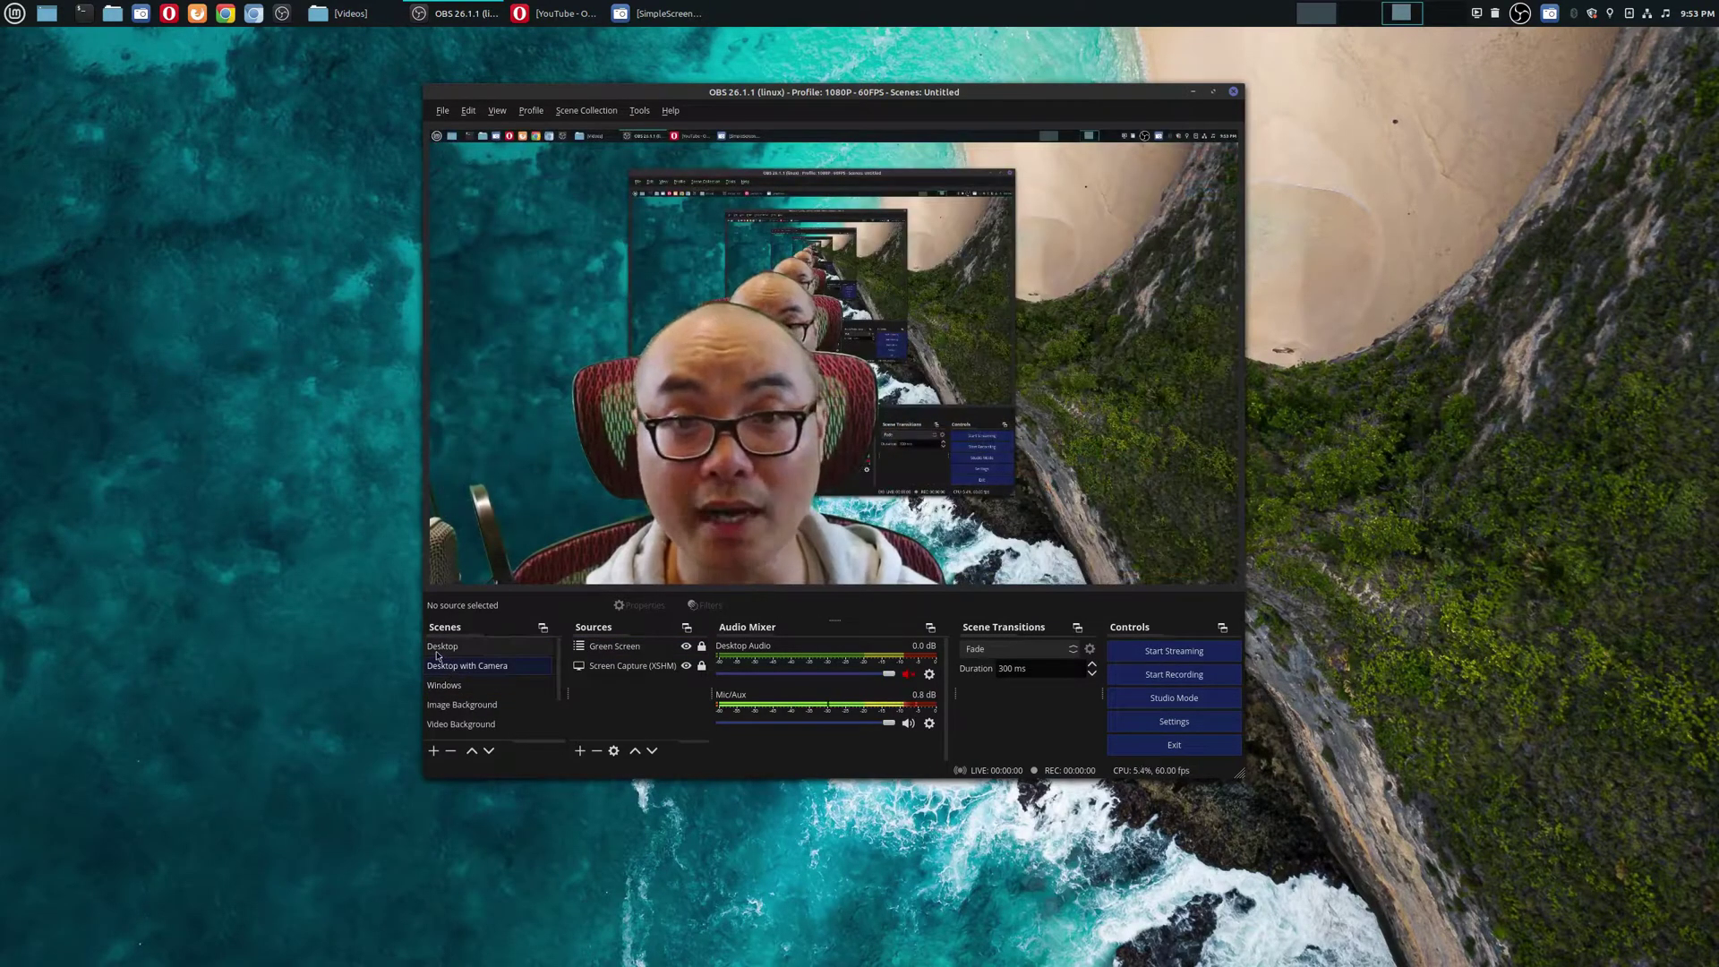
left_click(435, 647)
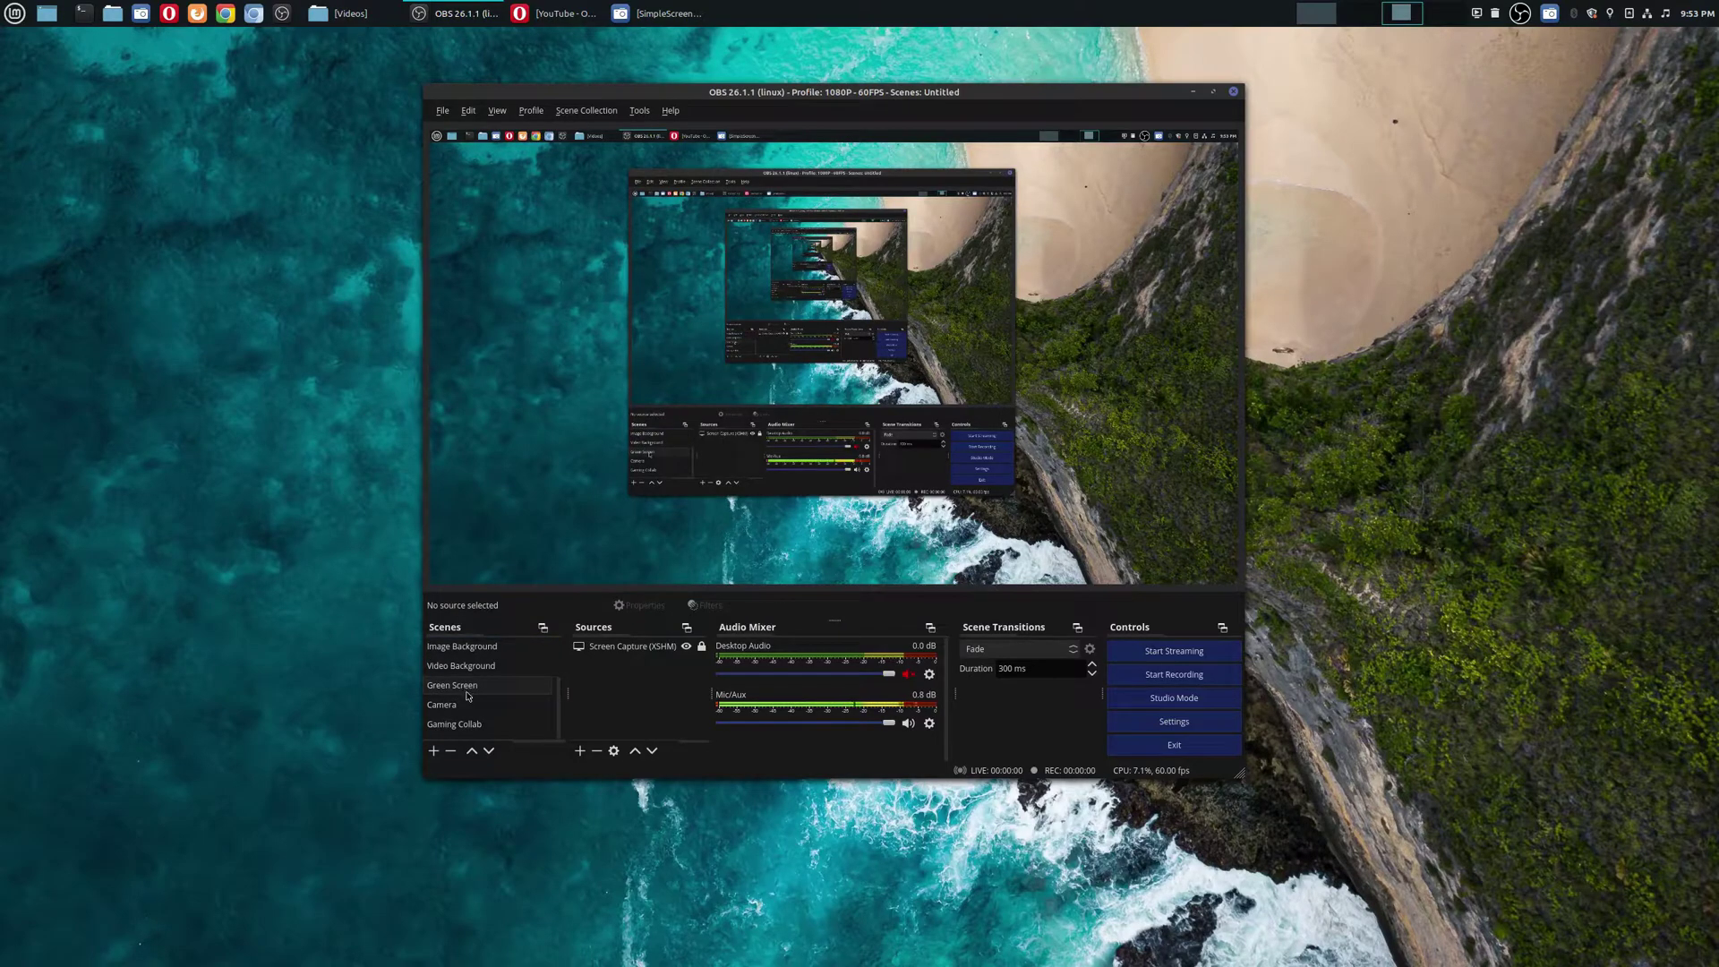
left_click(465, 706)
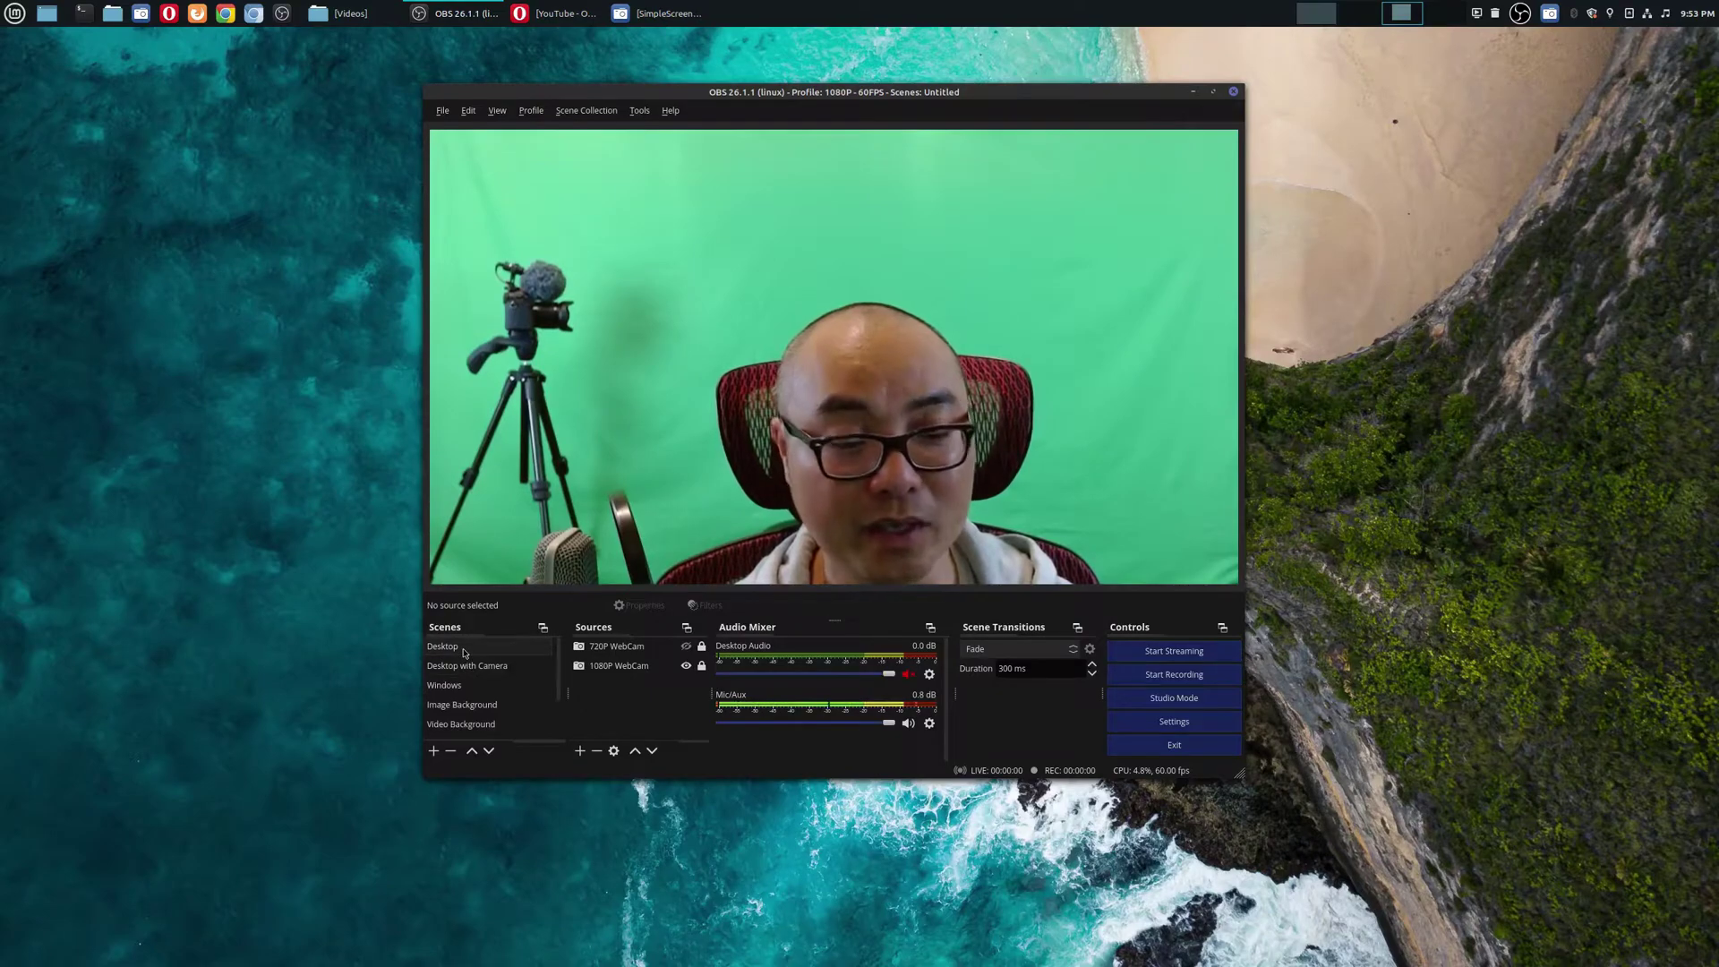
Step through Desktop, Desktop with Camera, Windows, Image Background and Video Background, ending on Image Background
left_click(464, 649)
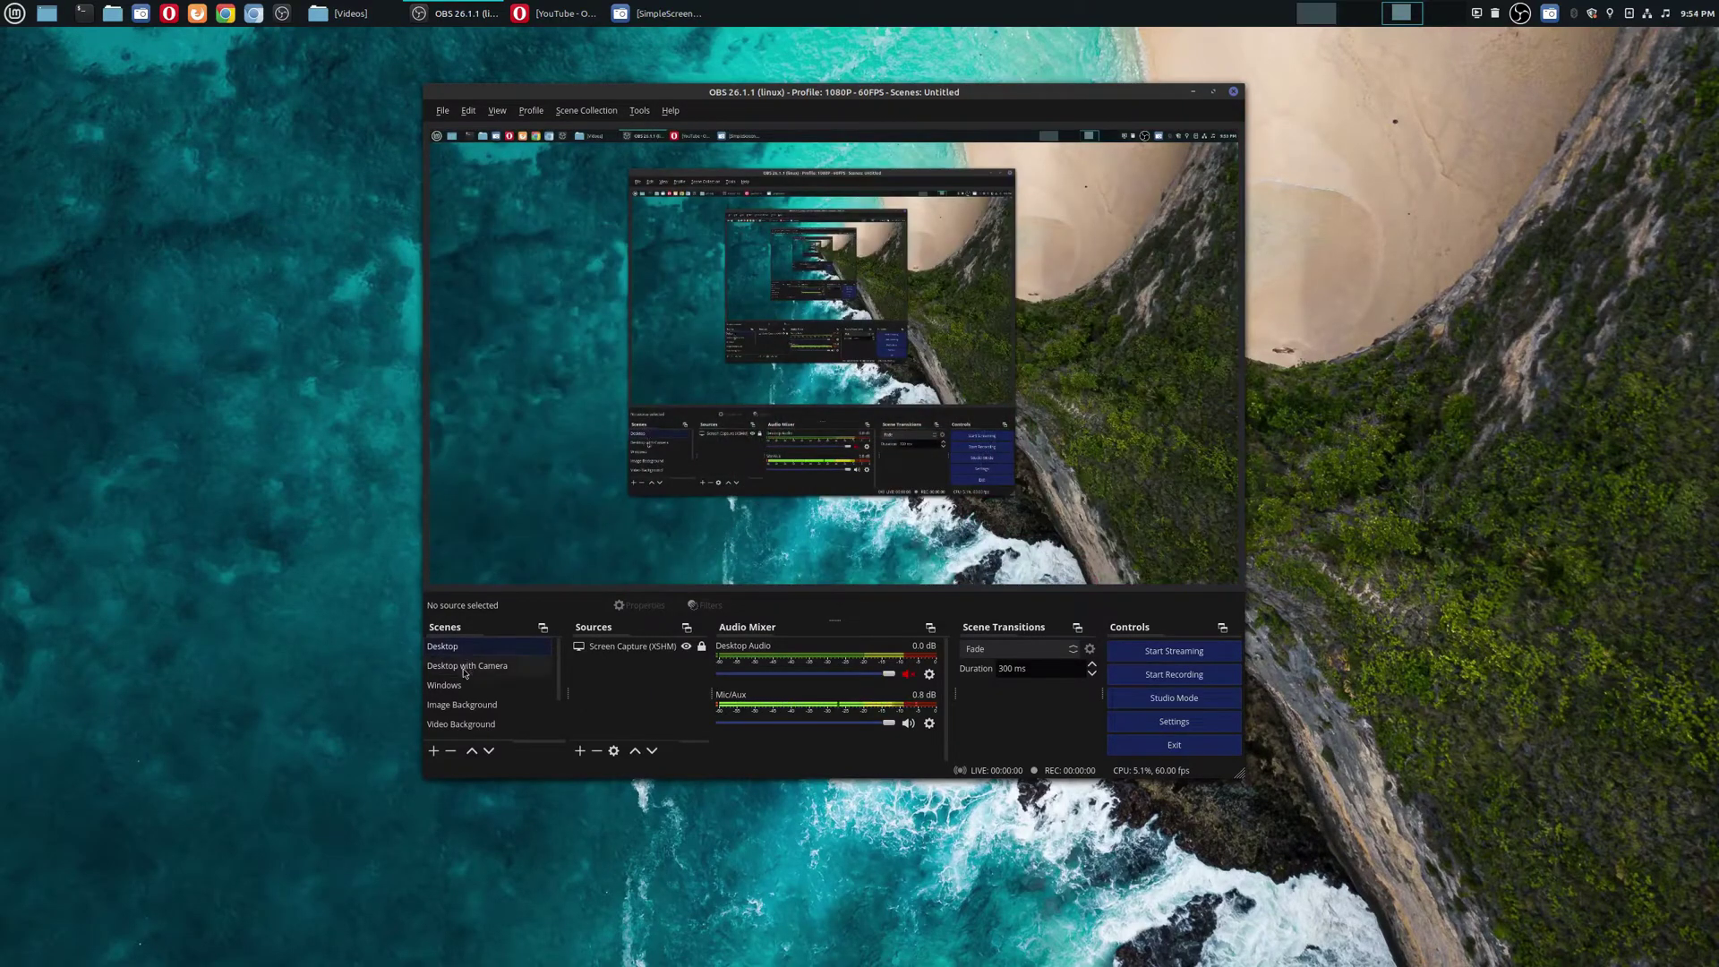
left_click(465, 667)
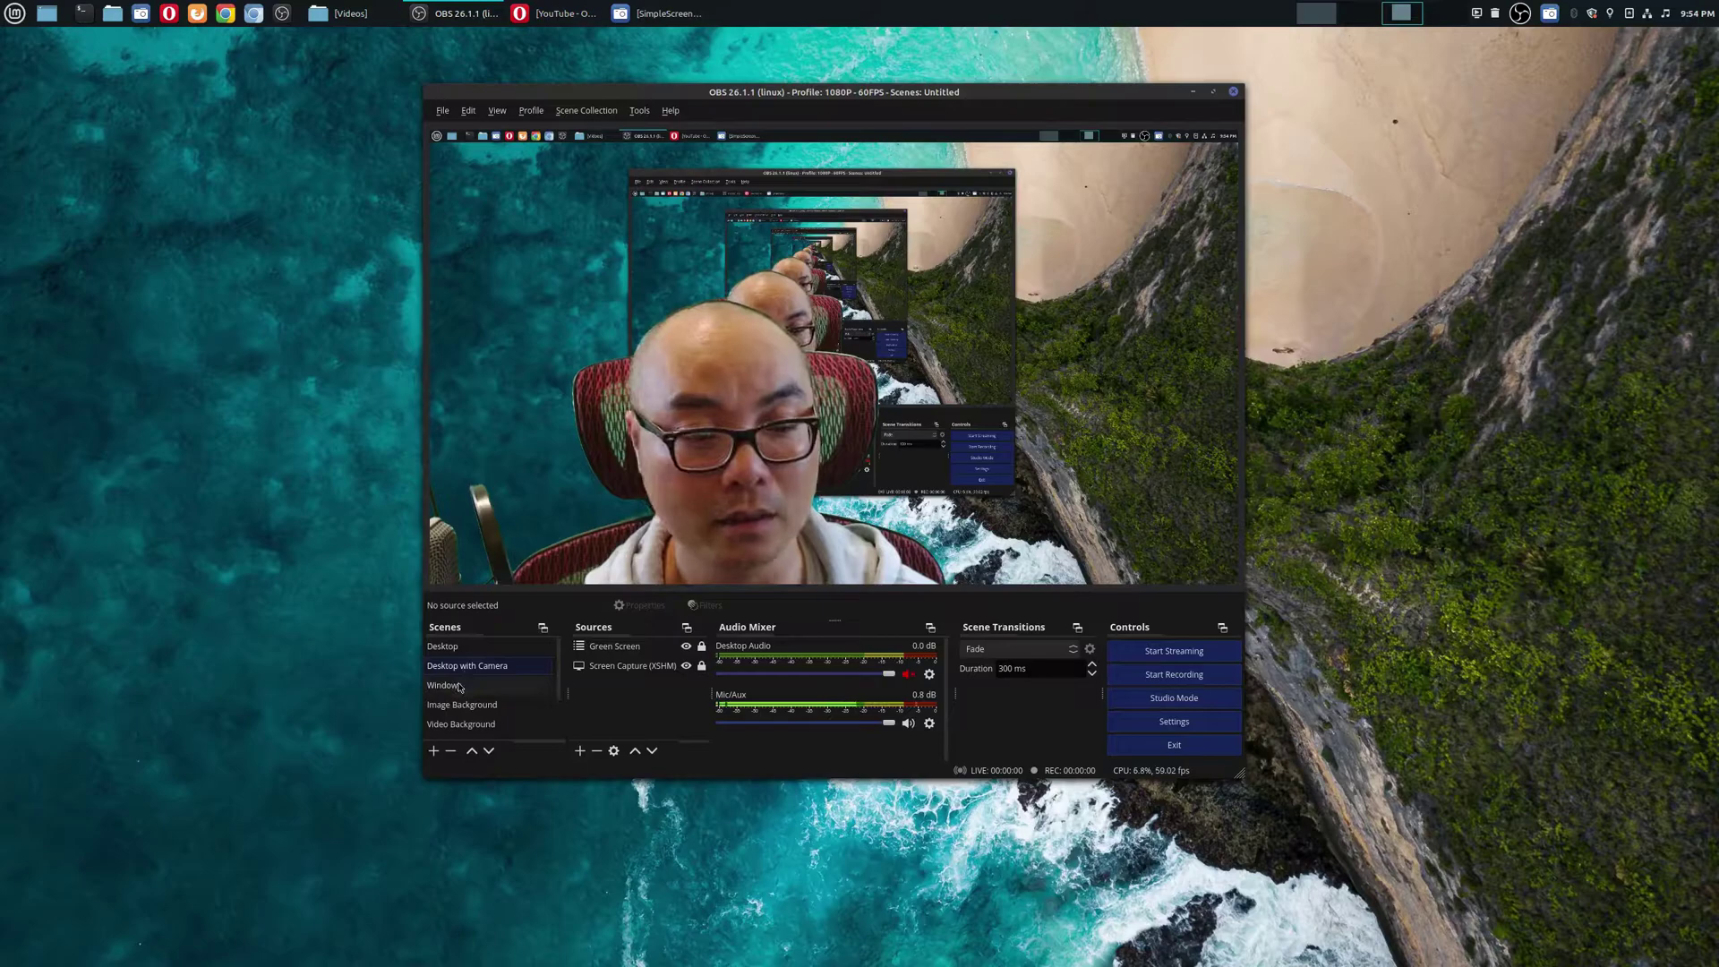
left_click(461, 686)
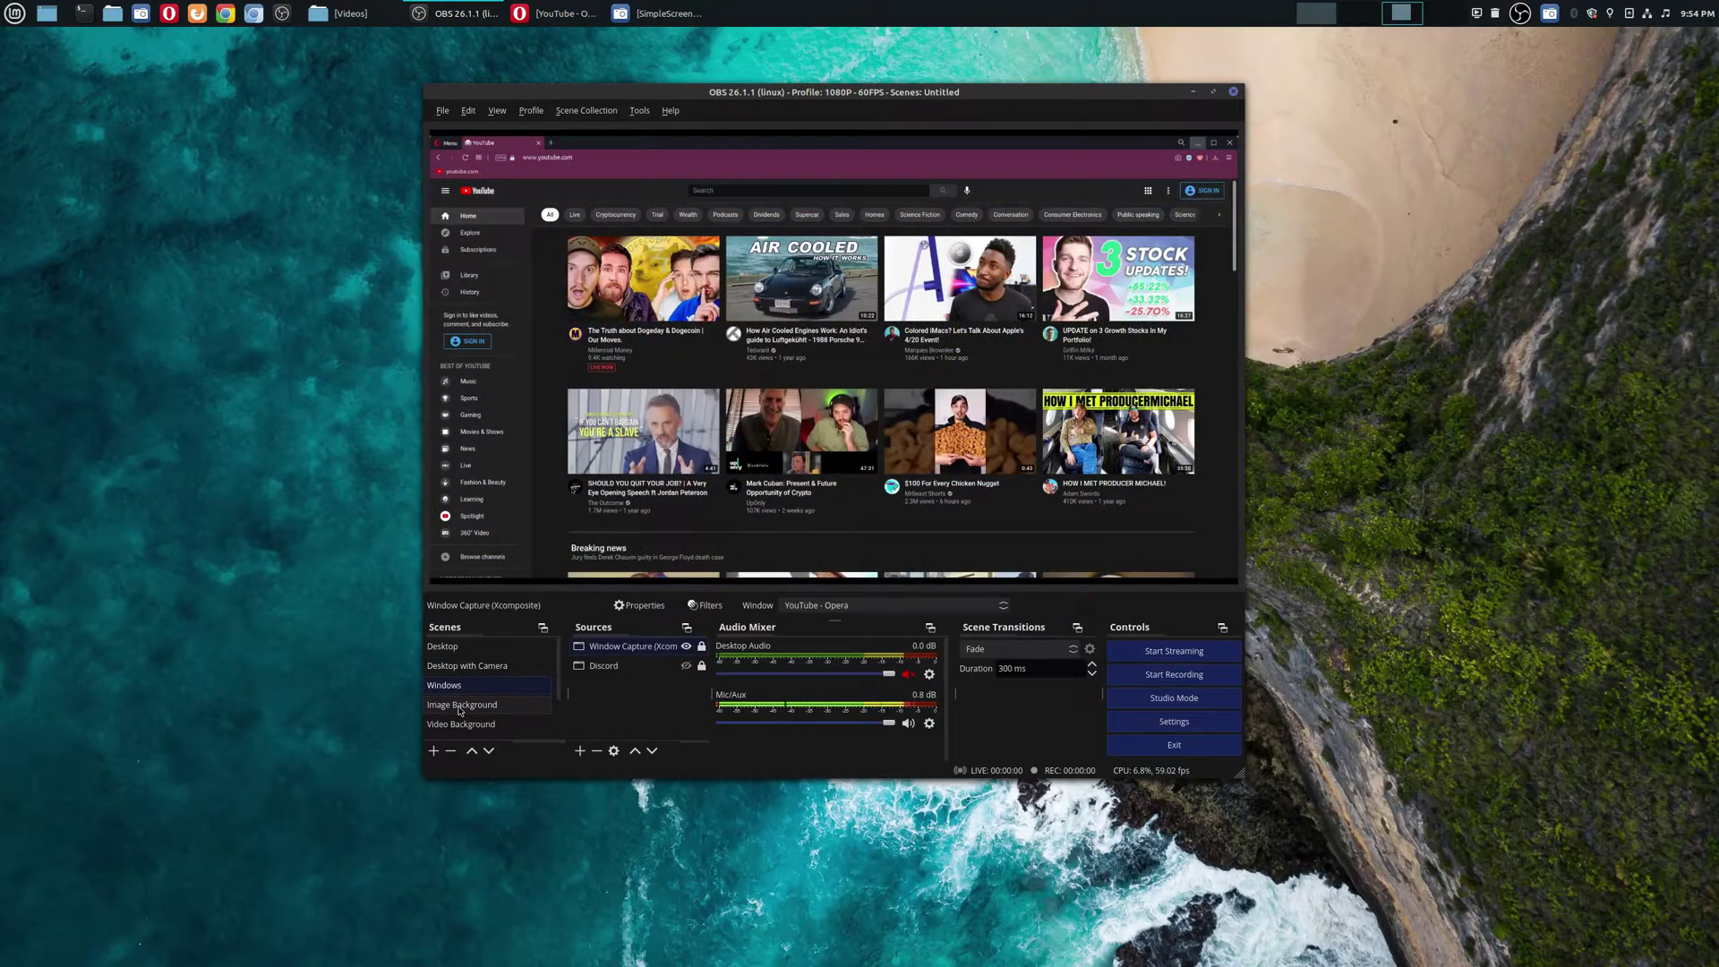
left_click(460, 707)
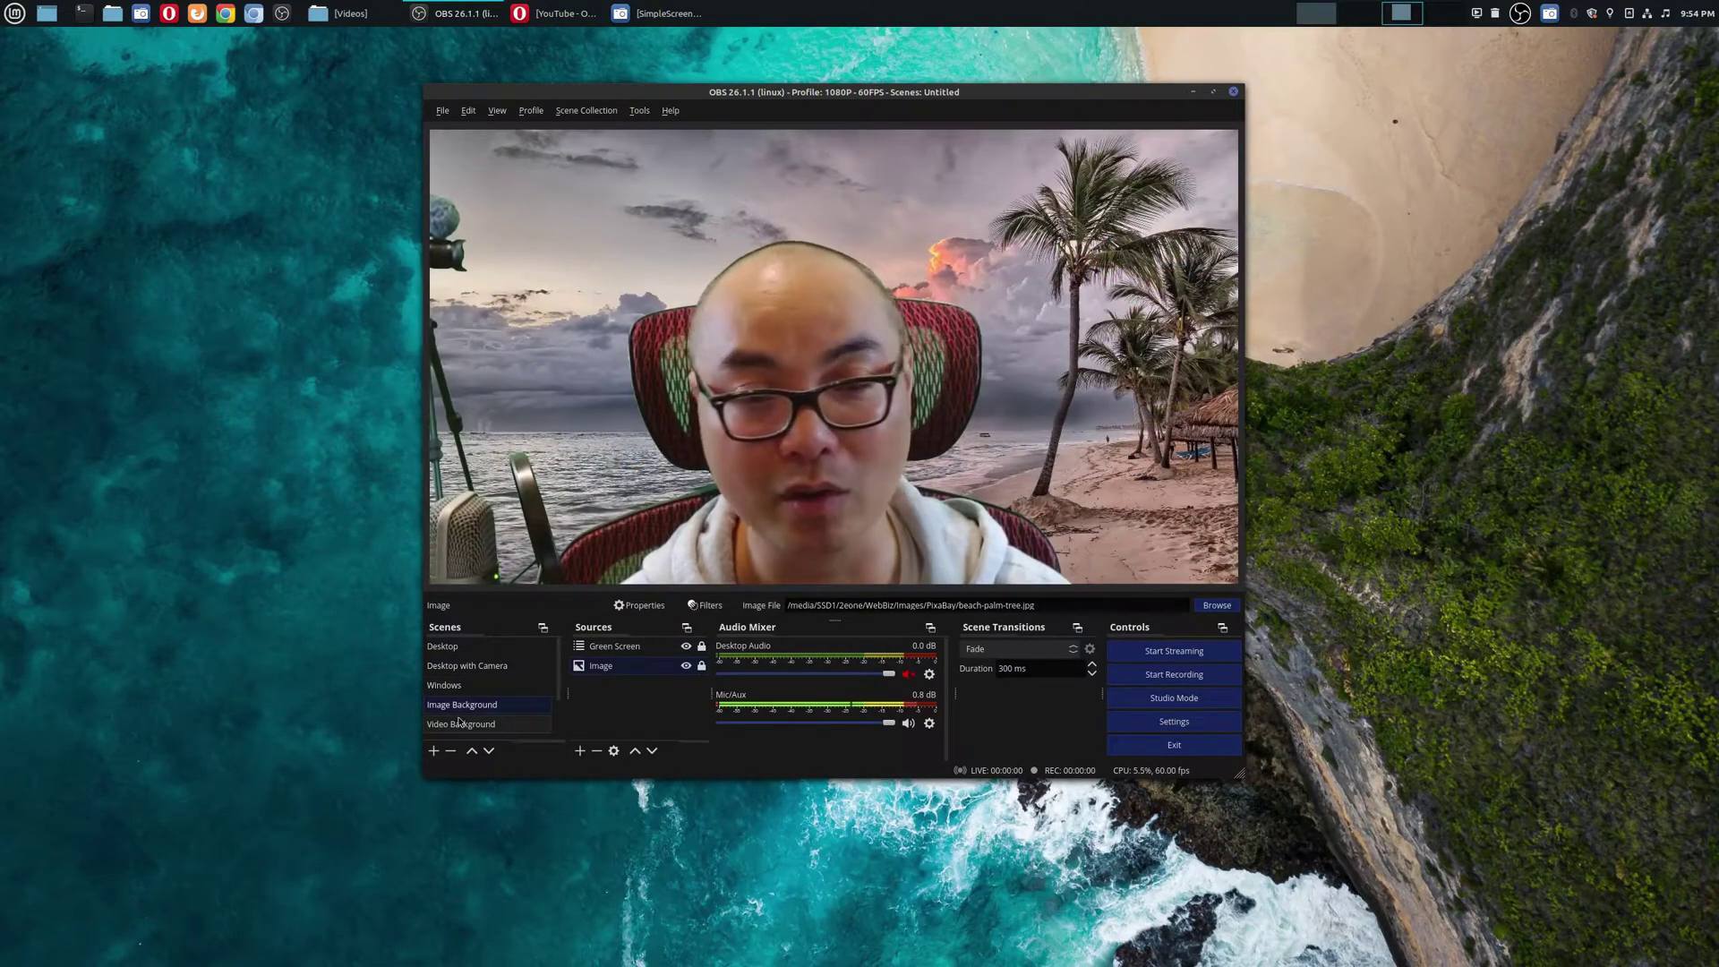
left_click(458, 723)
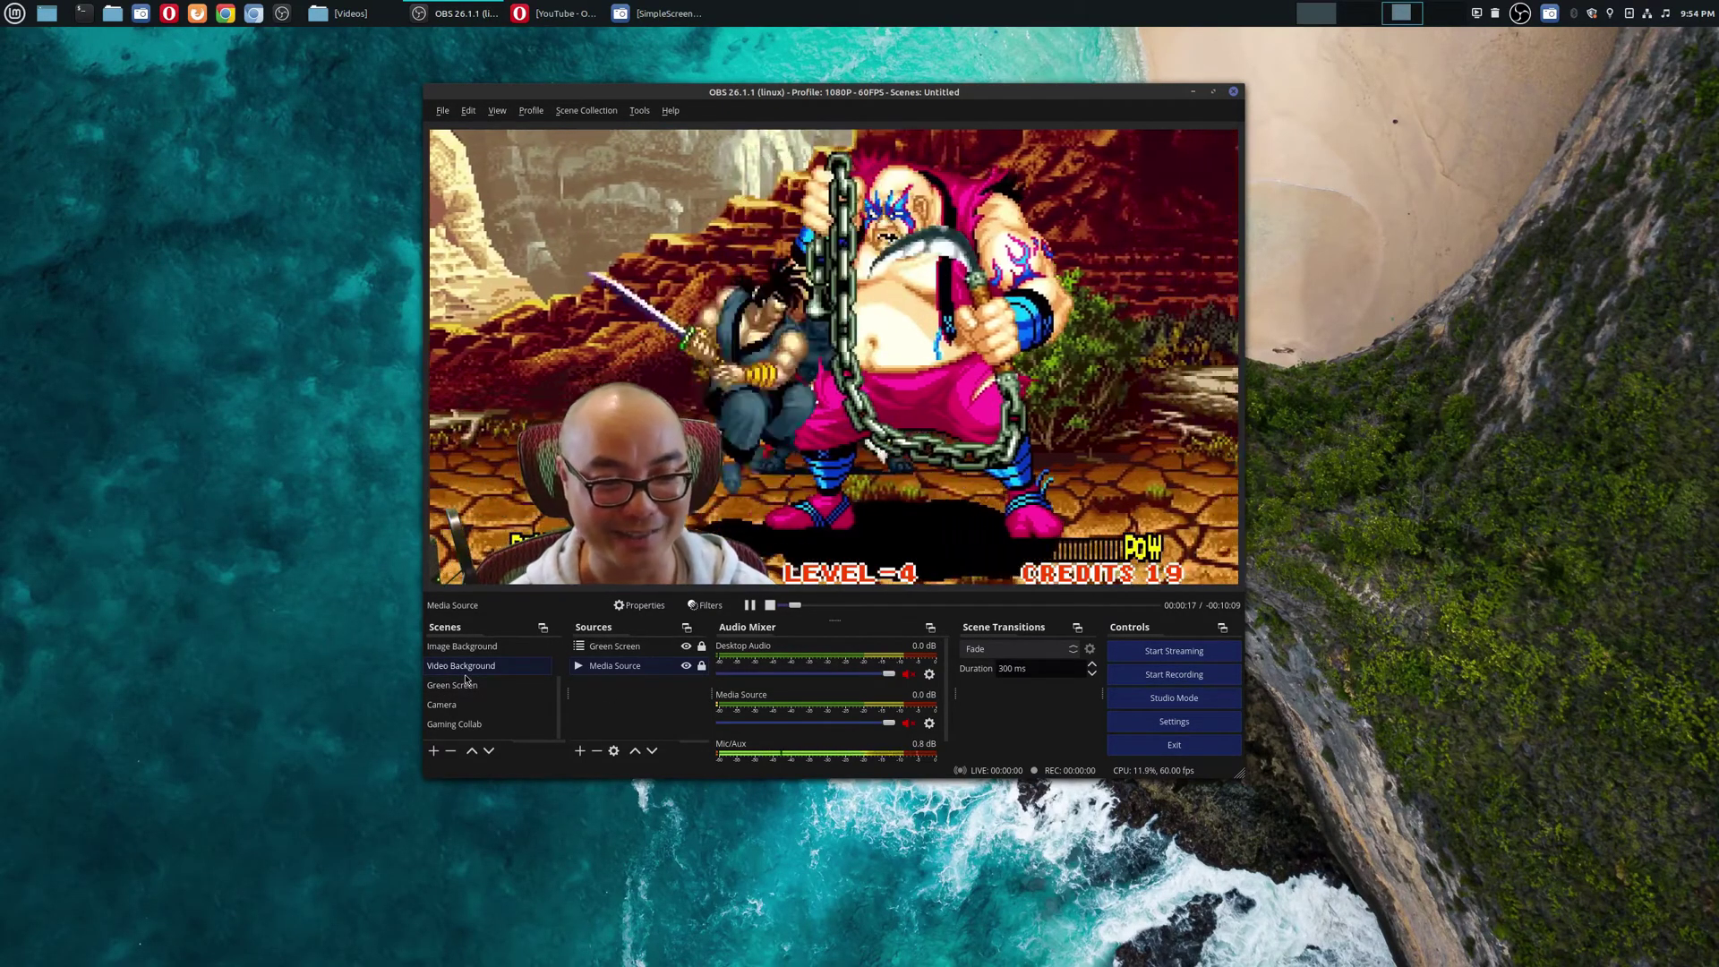
scroll(464, 693, "up", 1)
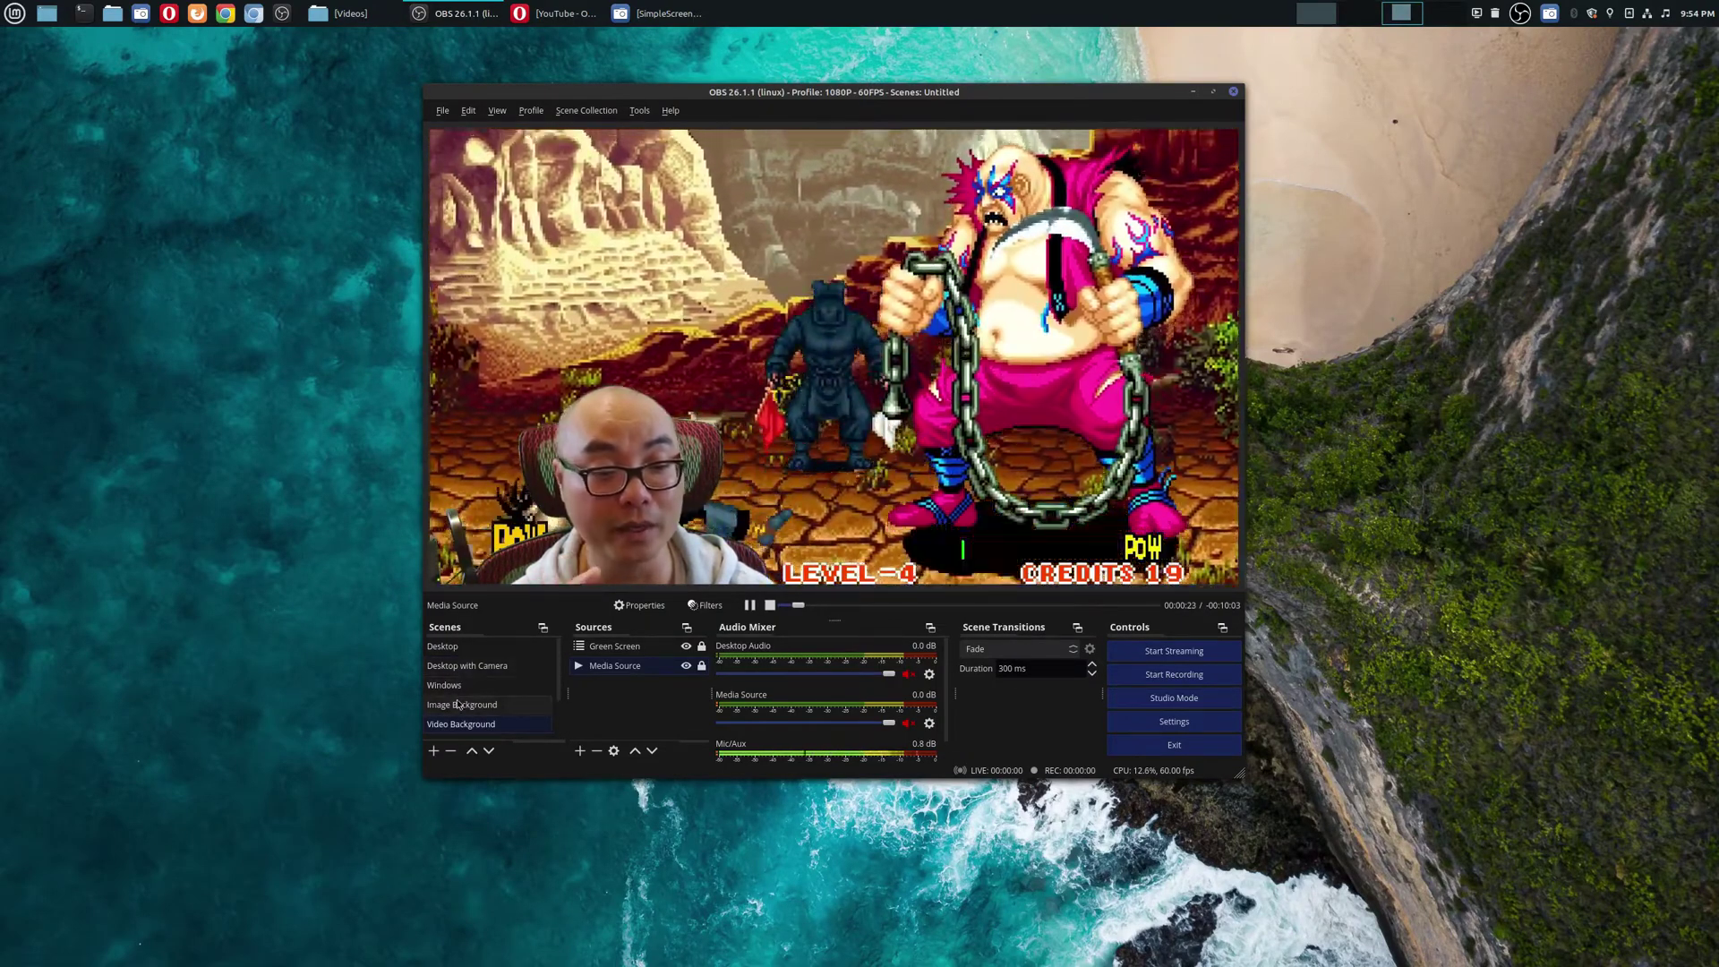
left_click(460, 706)
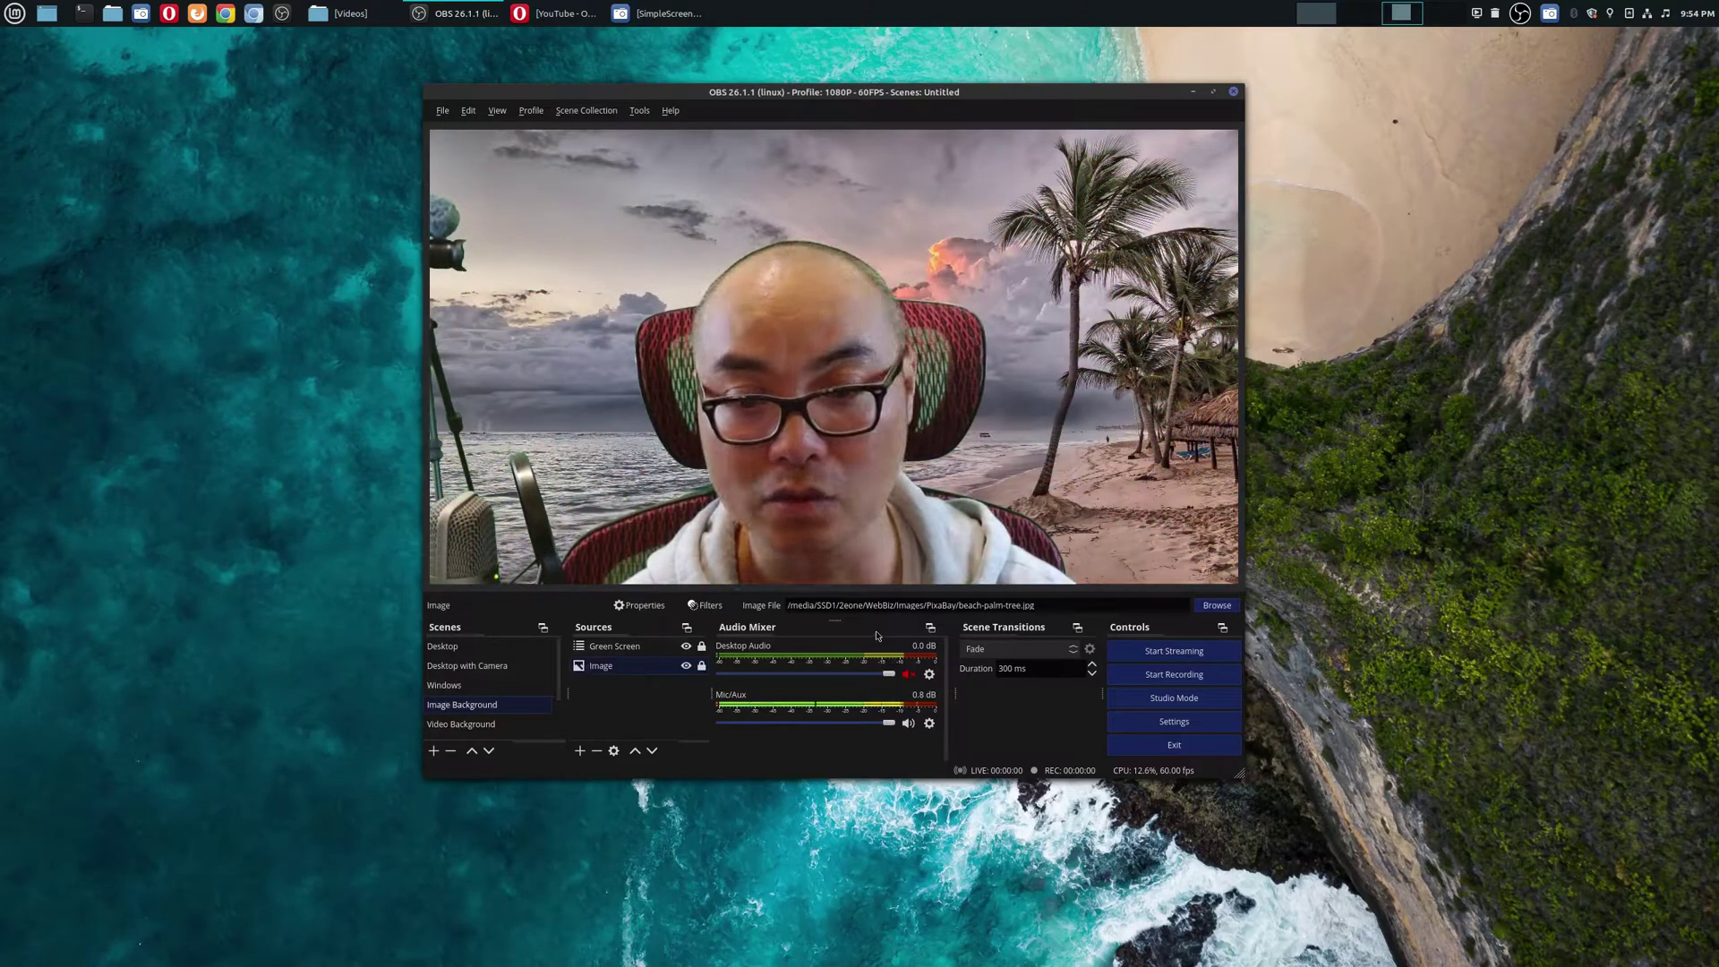
In Settings > Hotkeys, set the Camera scene's Switch-to-scene hotkey
left_click(1173, 721)
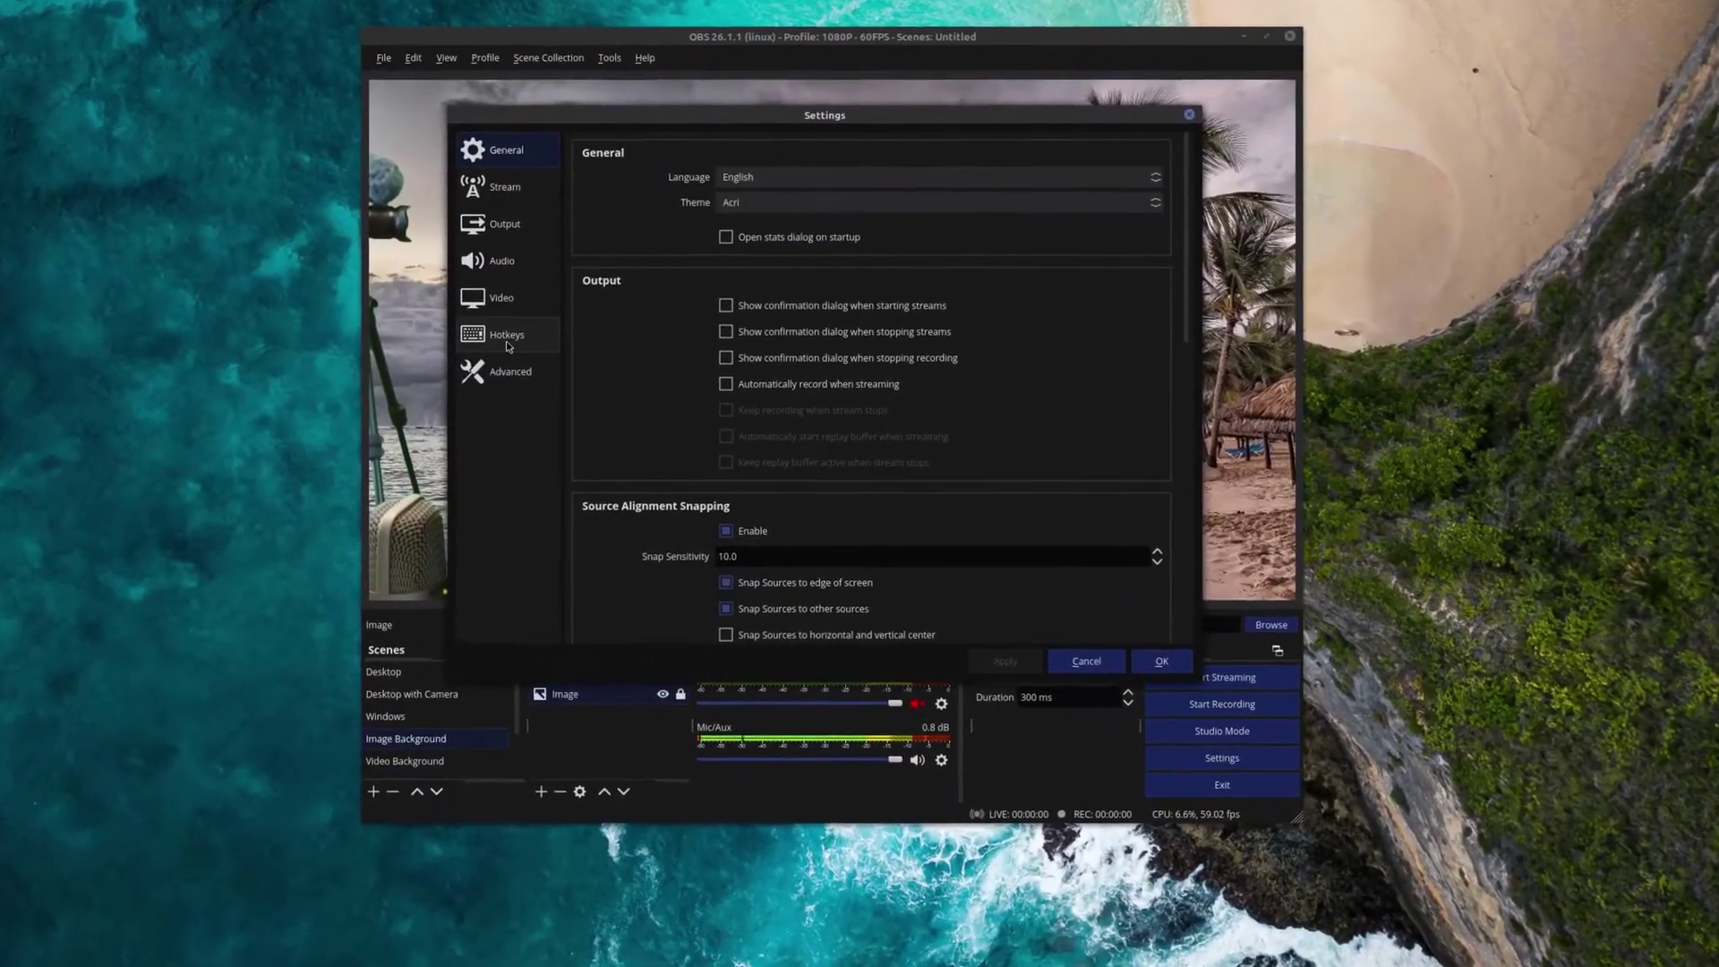
left_click(507, 337)
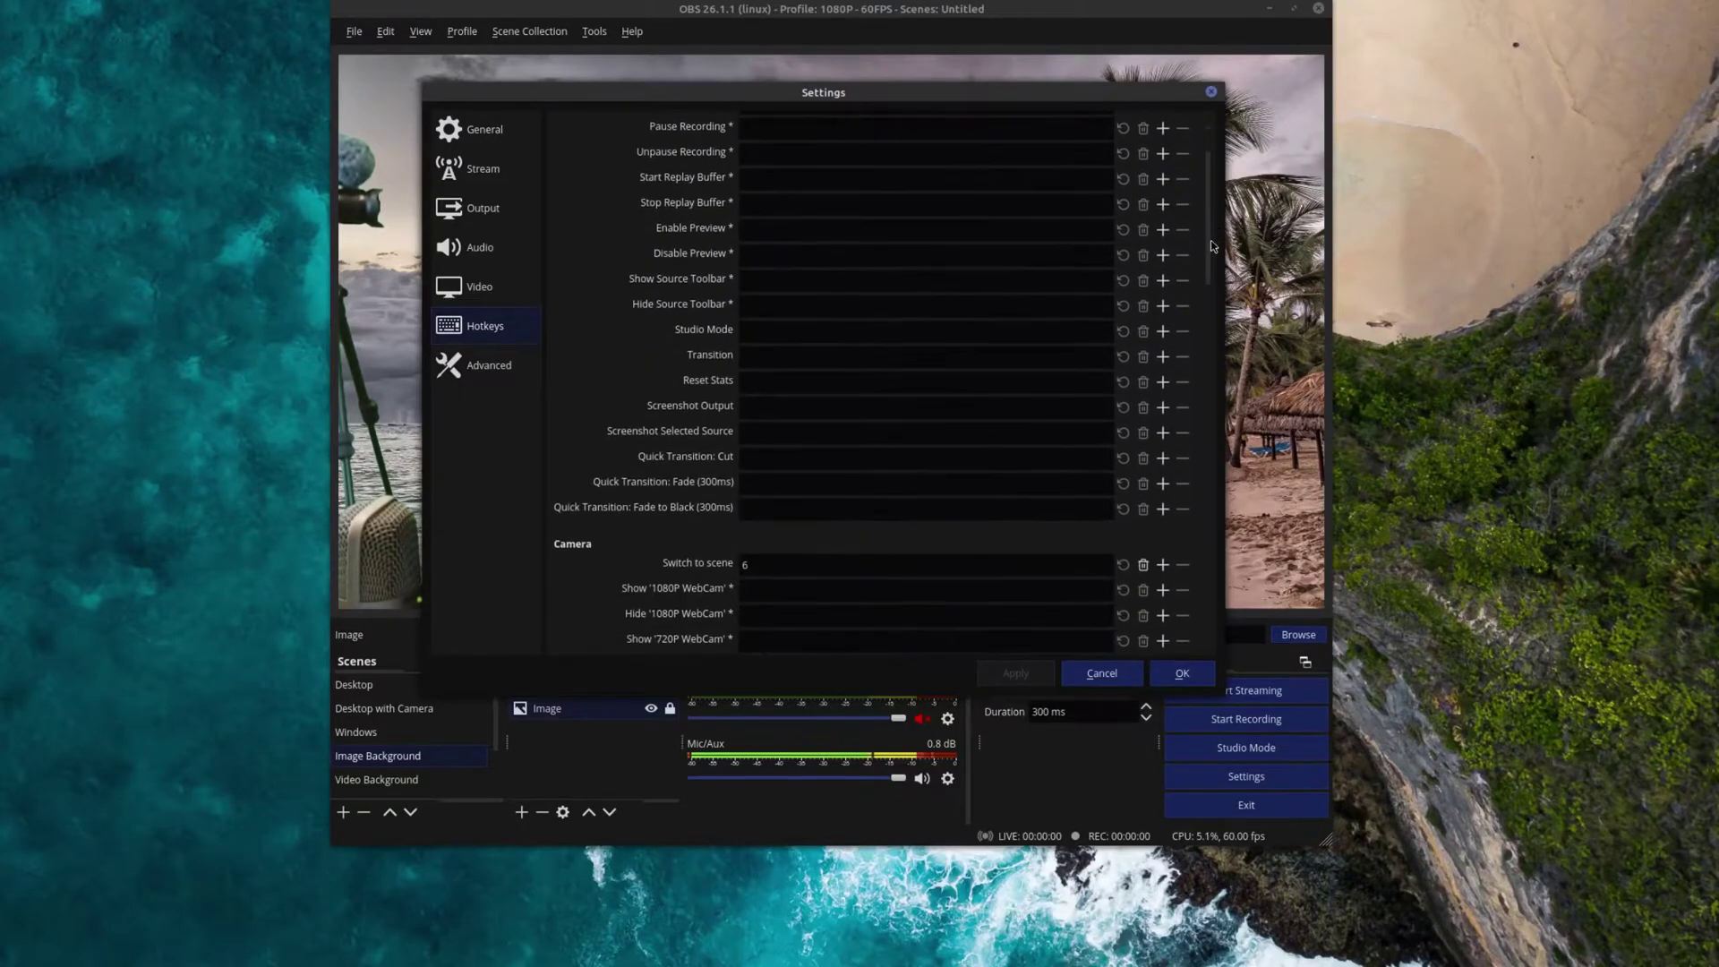
left_click_drag(1211, 205, 1211, 296)
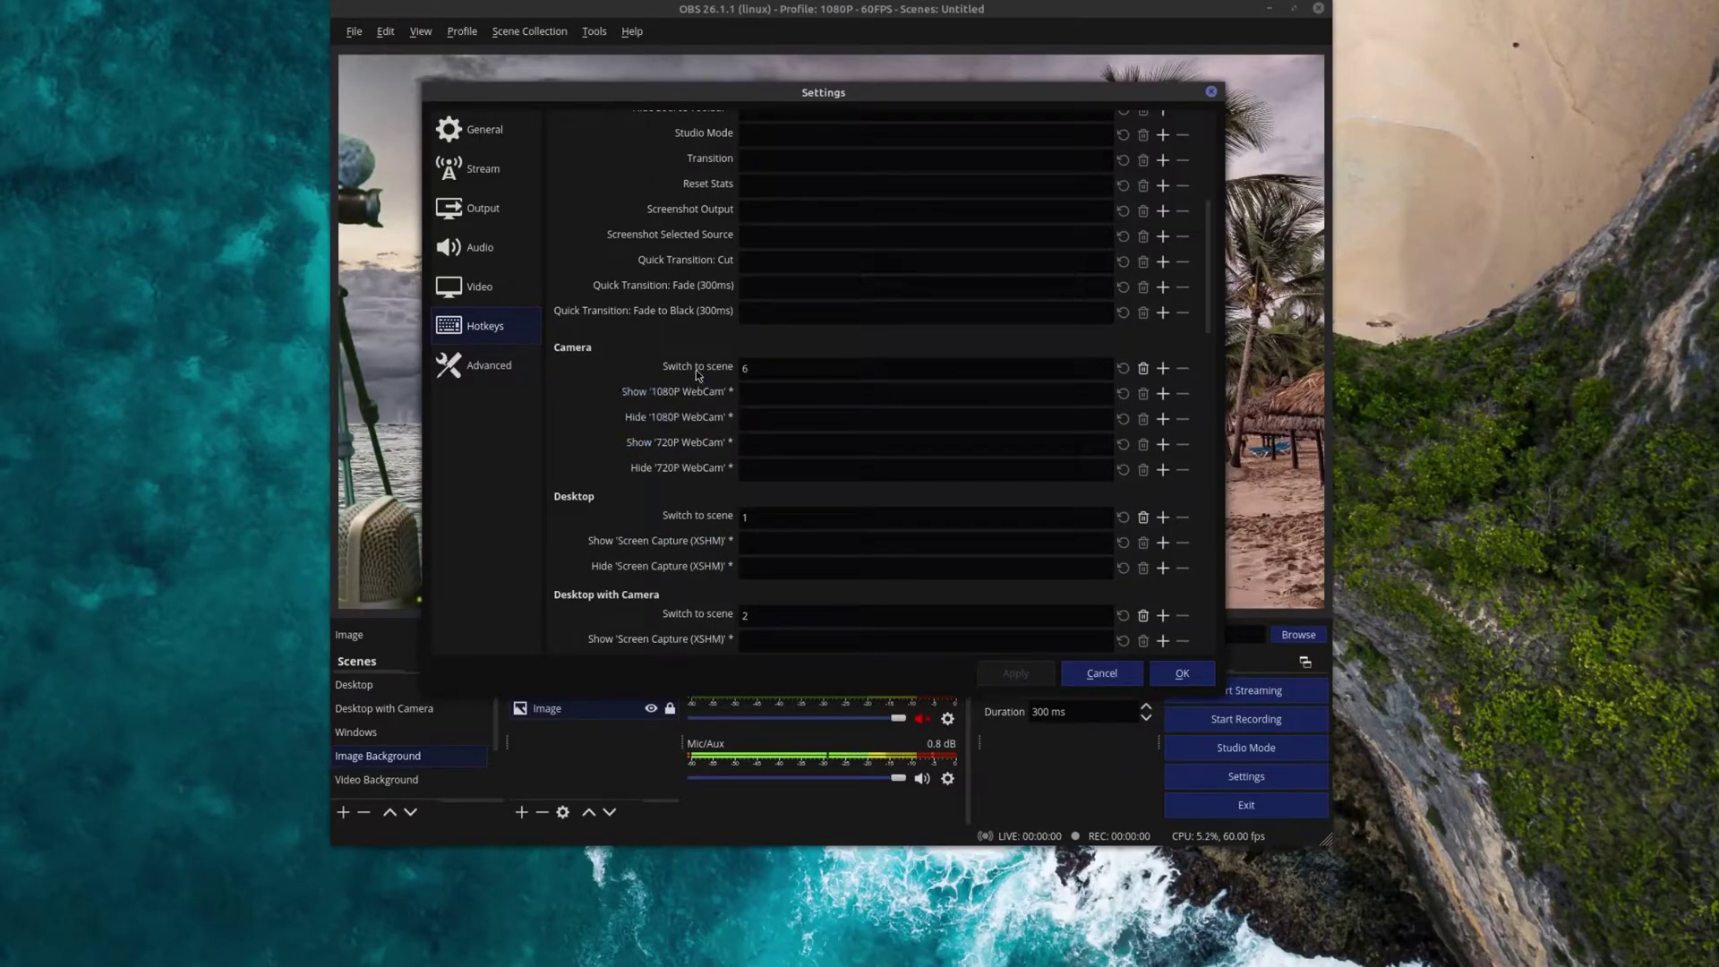
left_click(766, 370)
Work down the hotkey list to give the remaining scenes their switch keys
scroll(851, 492, "down", 1)
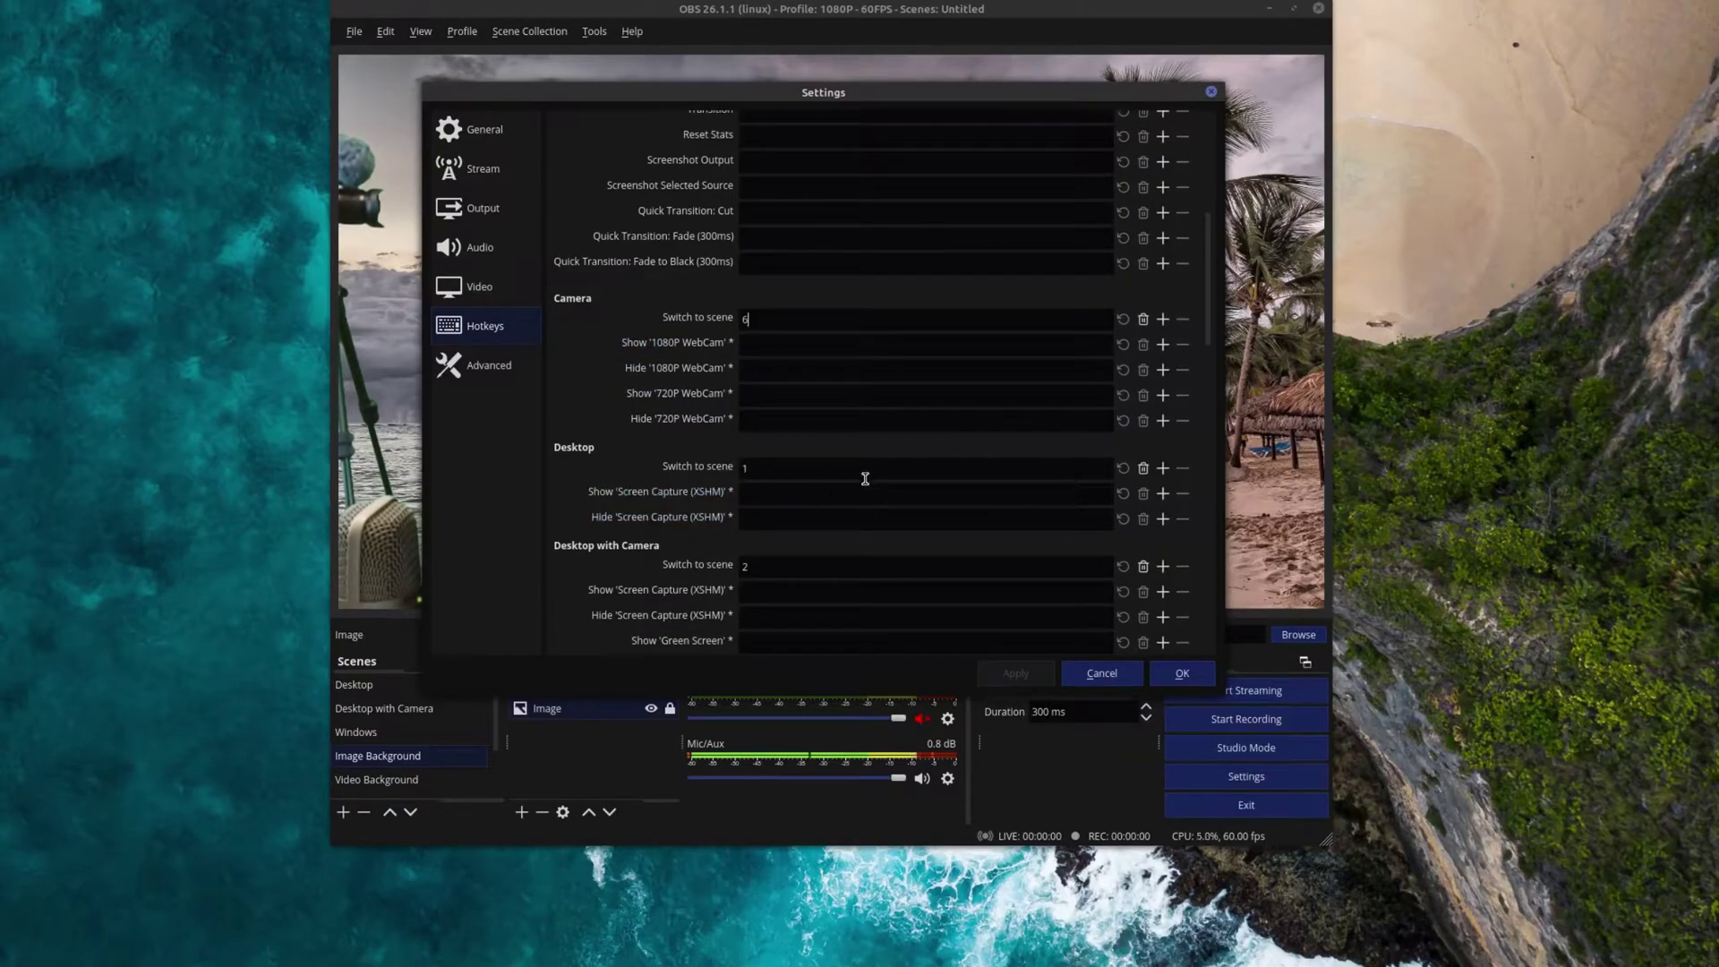
scroll(887, 490, "down", 2)
scroll(850, 499, "down", 2)
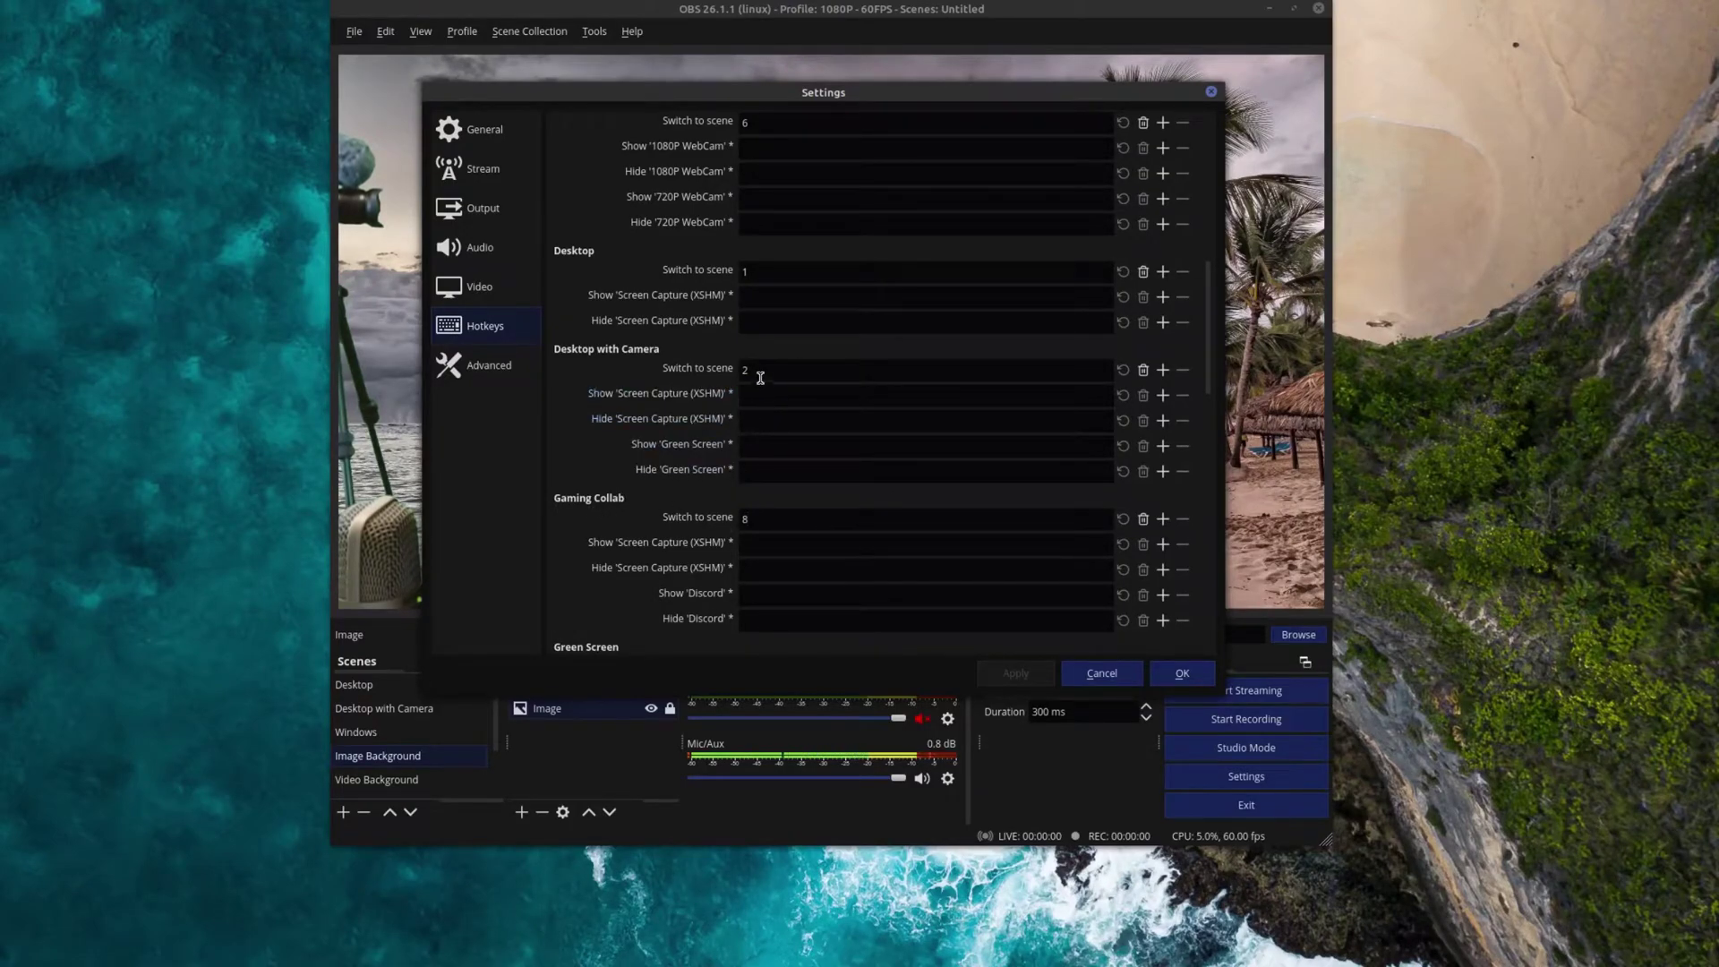
scroll(851, 358, "up", 1)
scroll(788, 312, "up", 1)
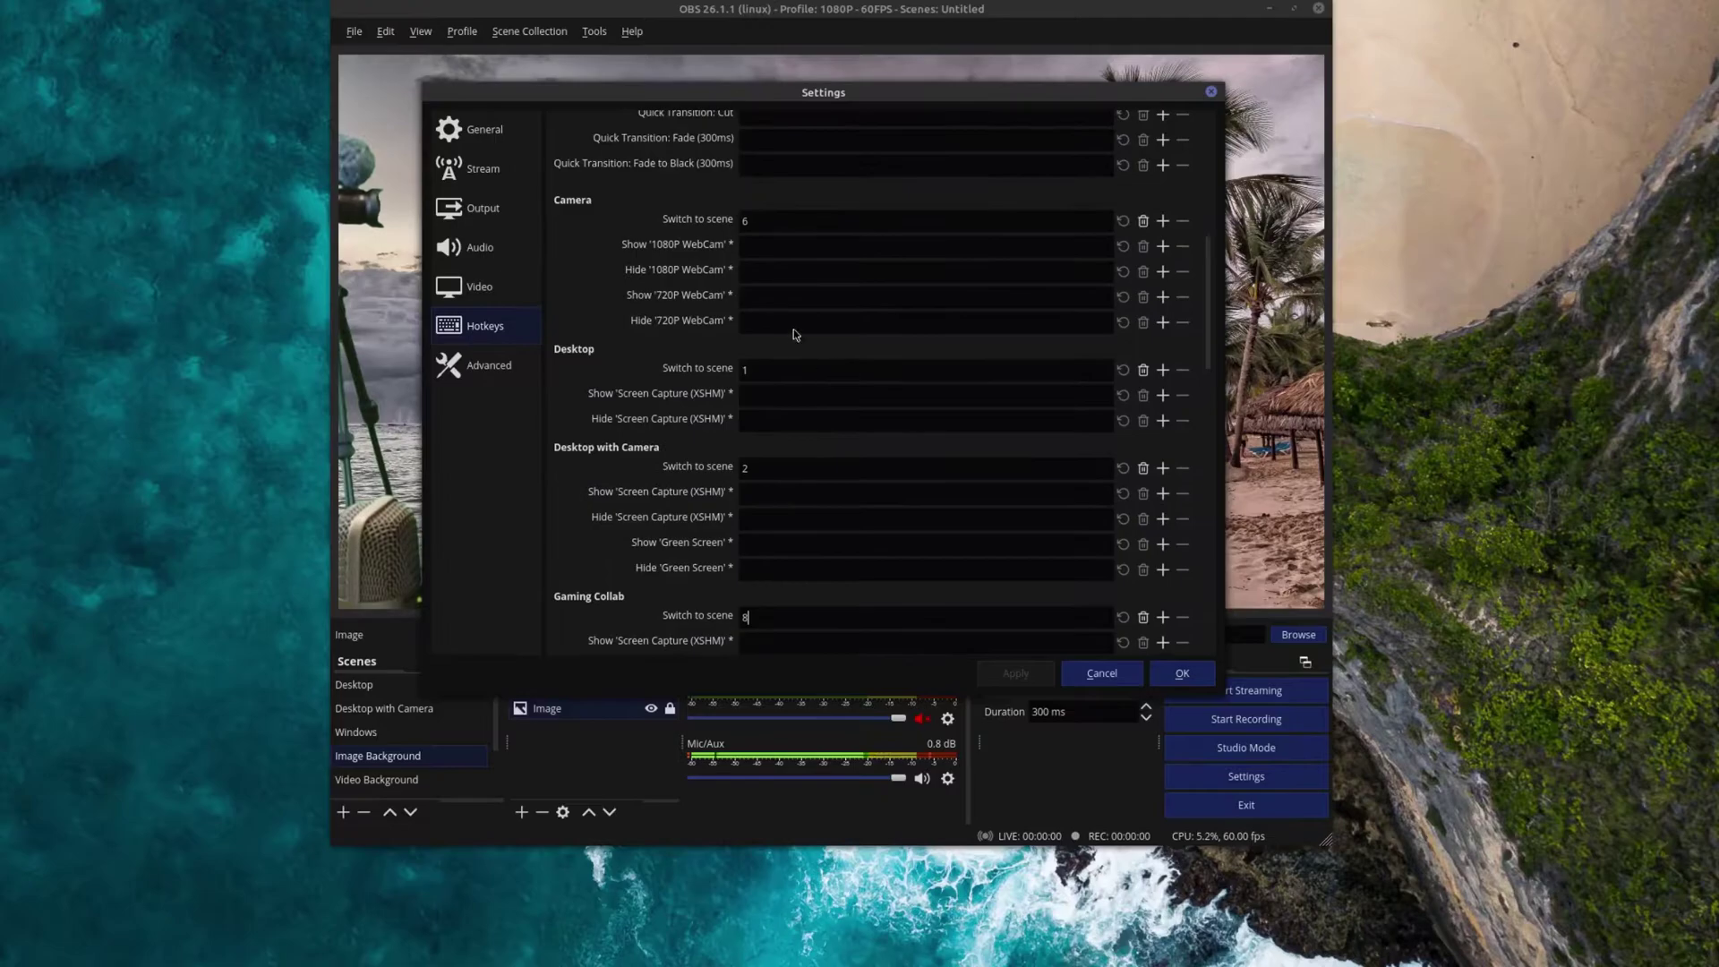
scroll(791, 388, "down", 1)
scroll(823, 421, "down", 1)
scroll(855, 450, "down", 1)
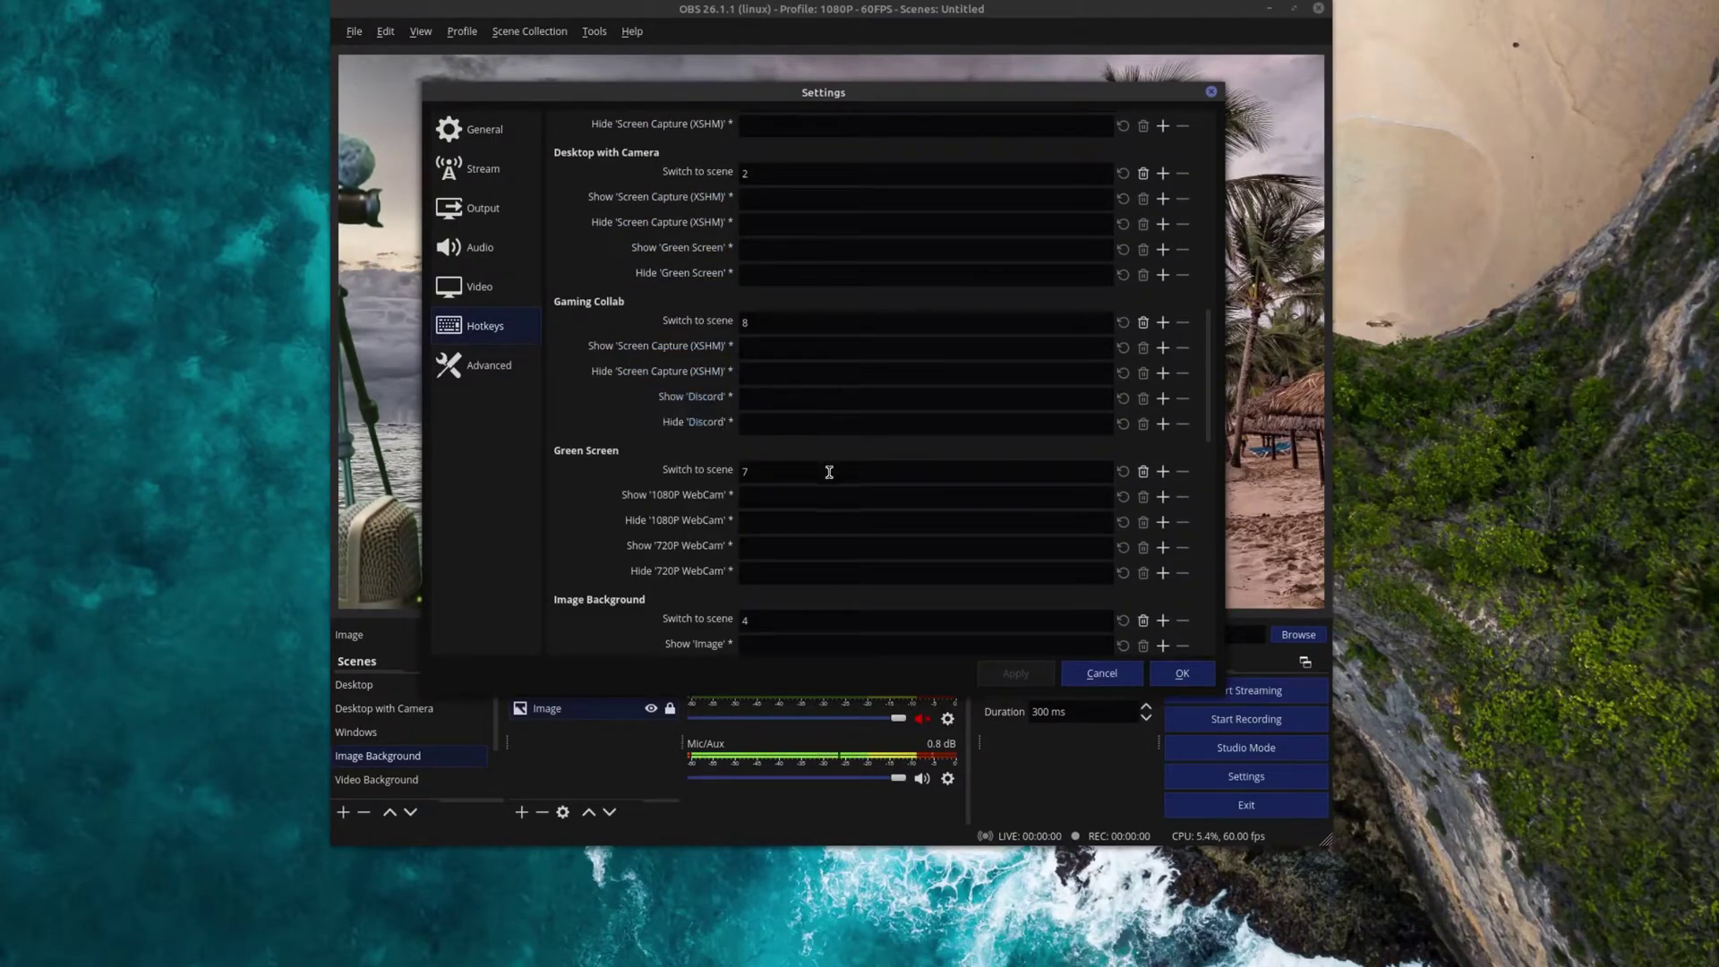
Save the hotkeys, then switch scenes live with Ctrl+1 through Ctrl+5, ending on Video Background
left_click(1182, 676)
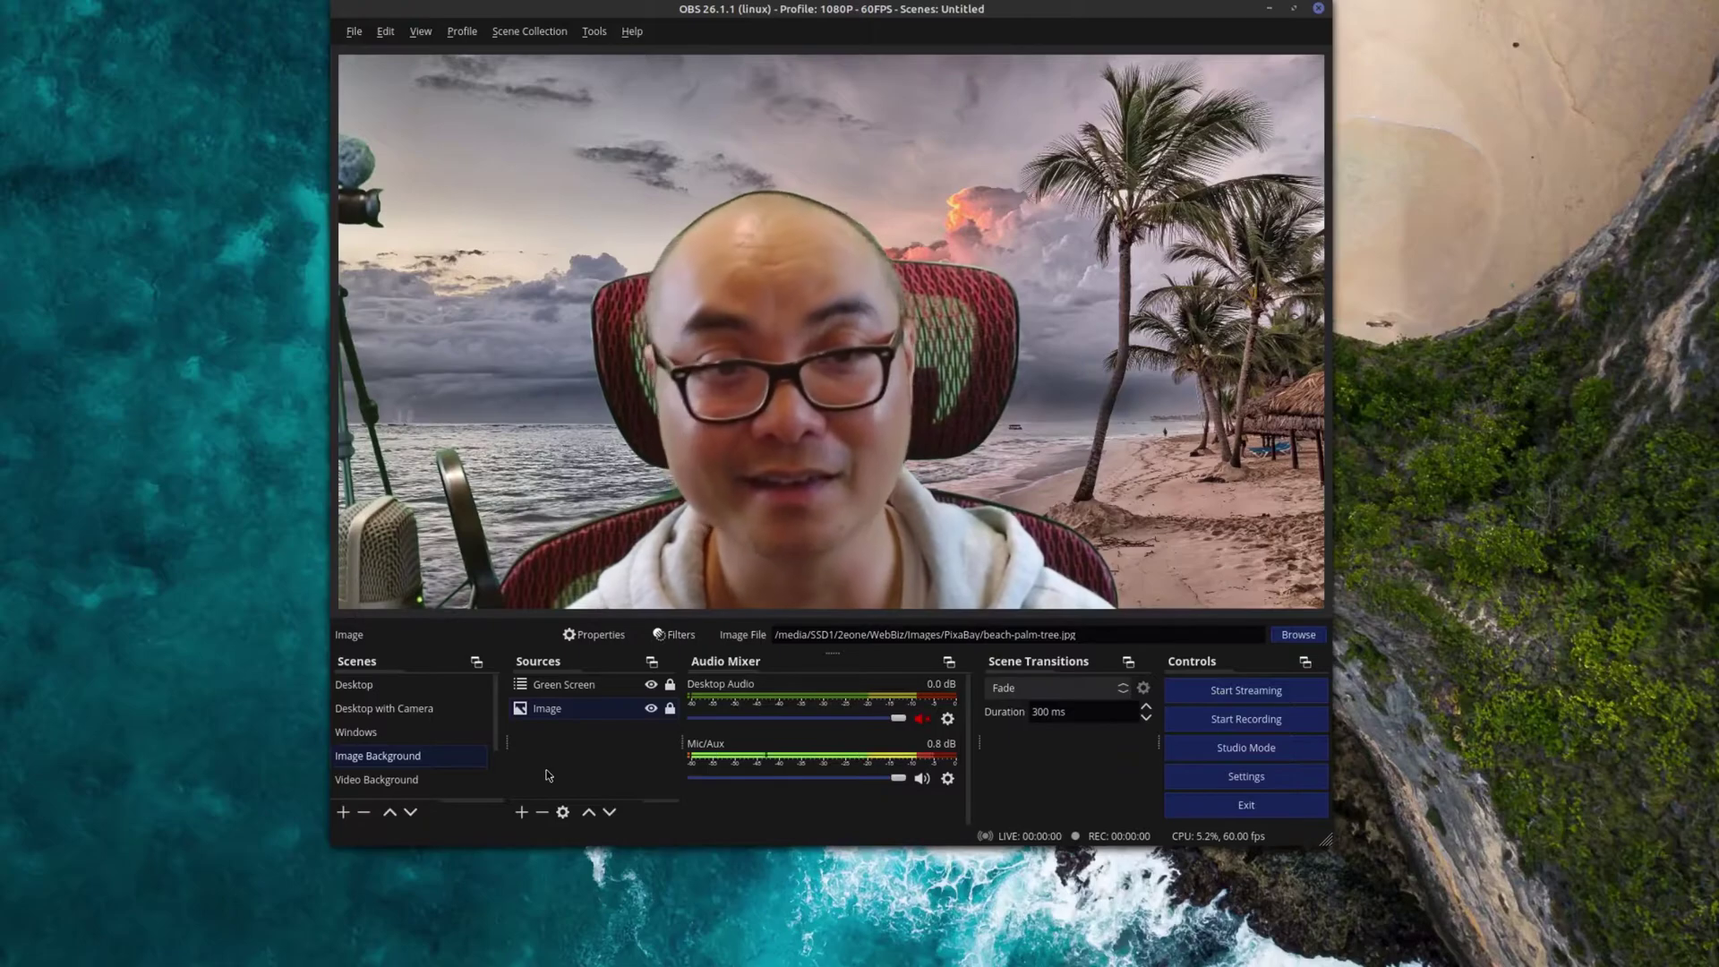
key("ctrl+1")
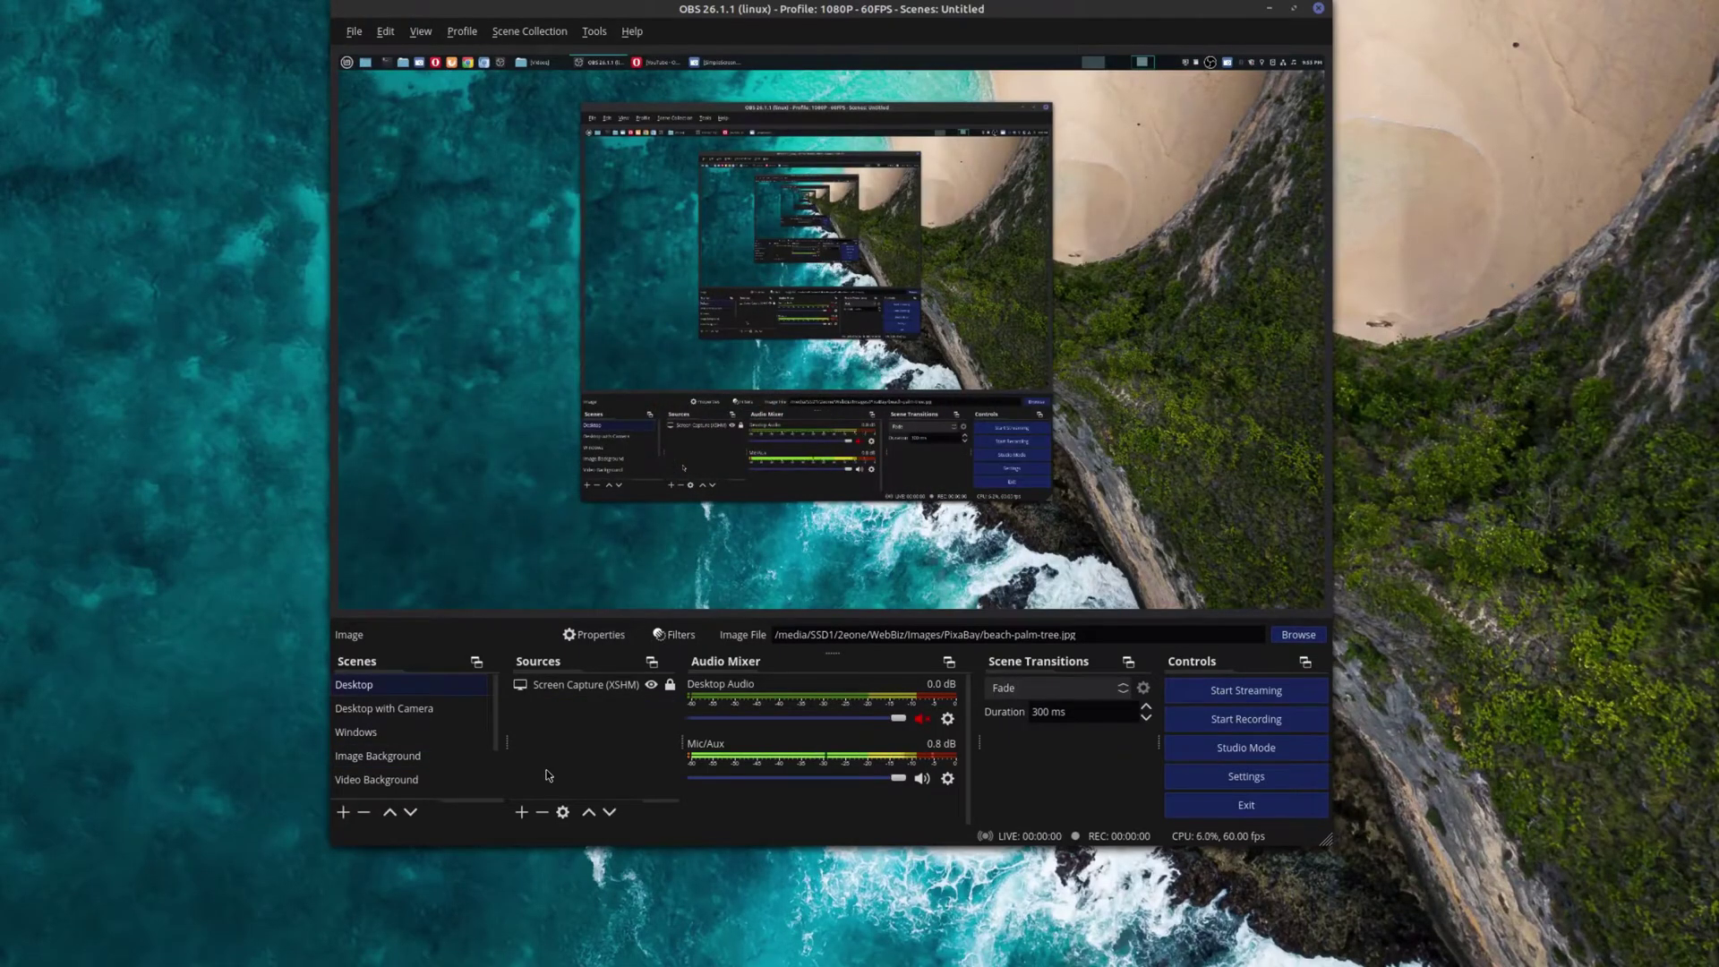
key("ctrl+2")
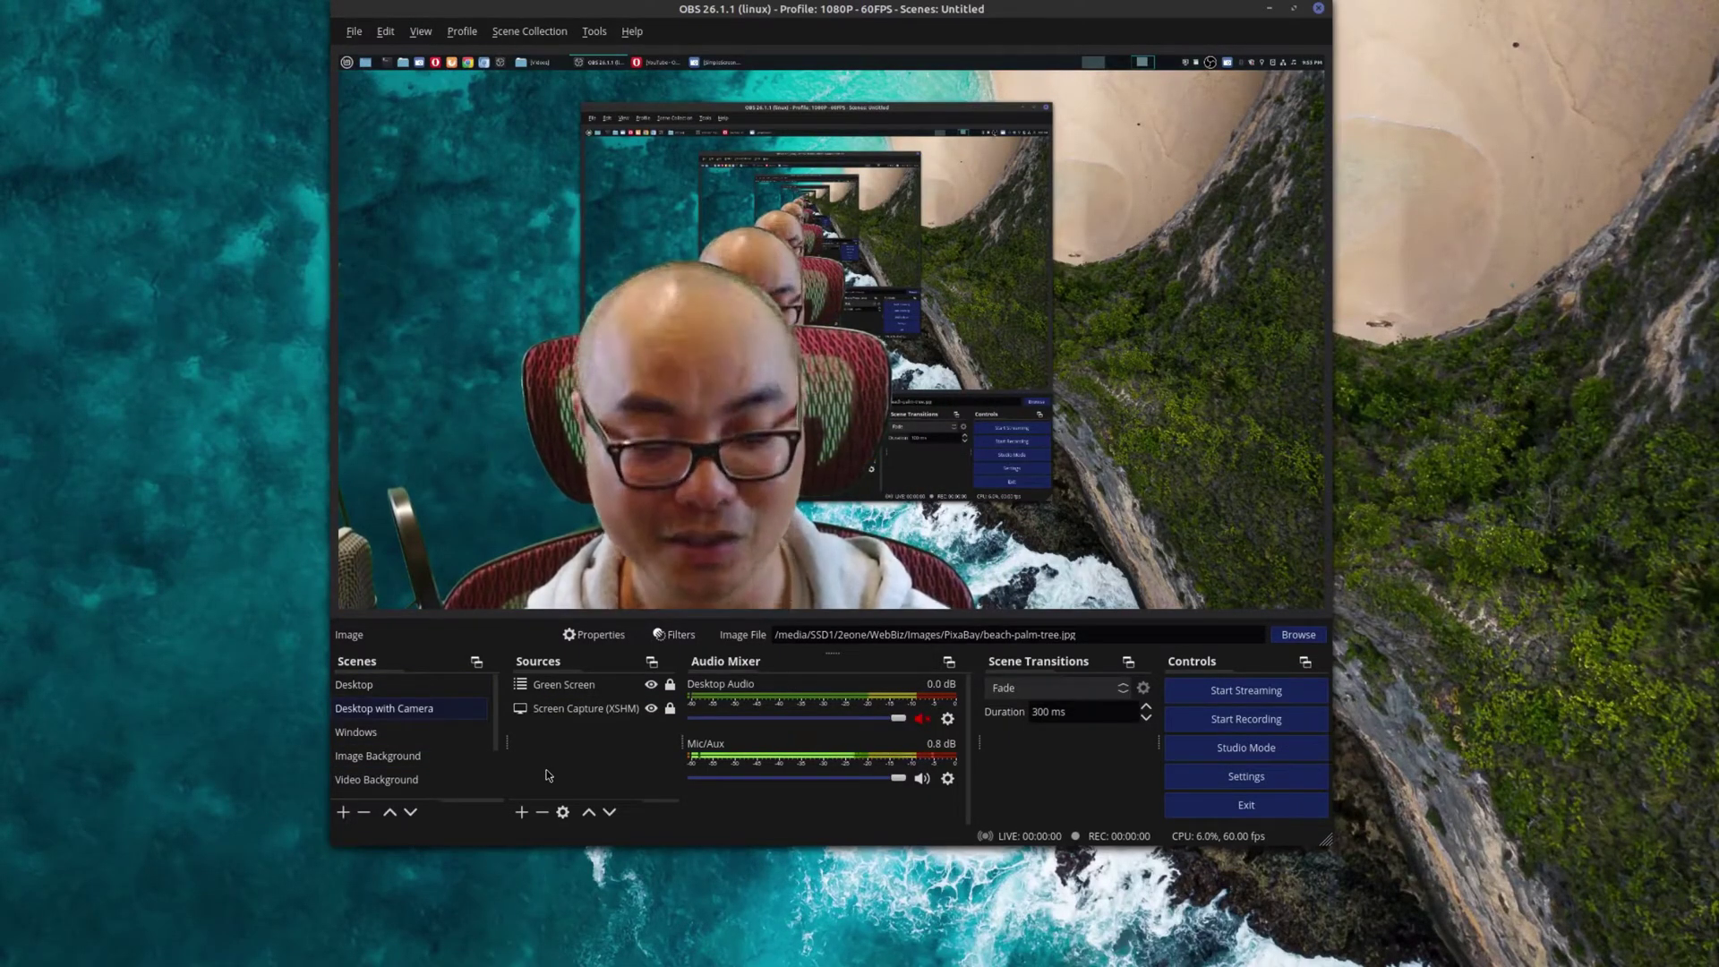
key("ctrl+3")
key("ctrl+4")
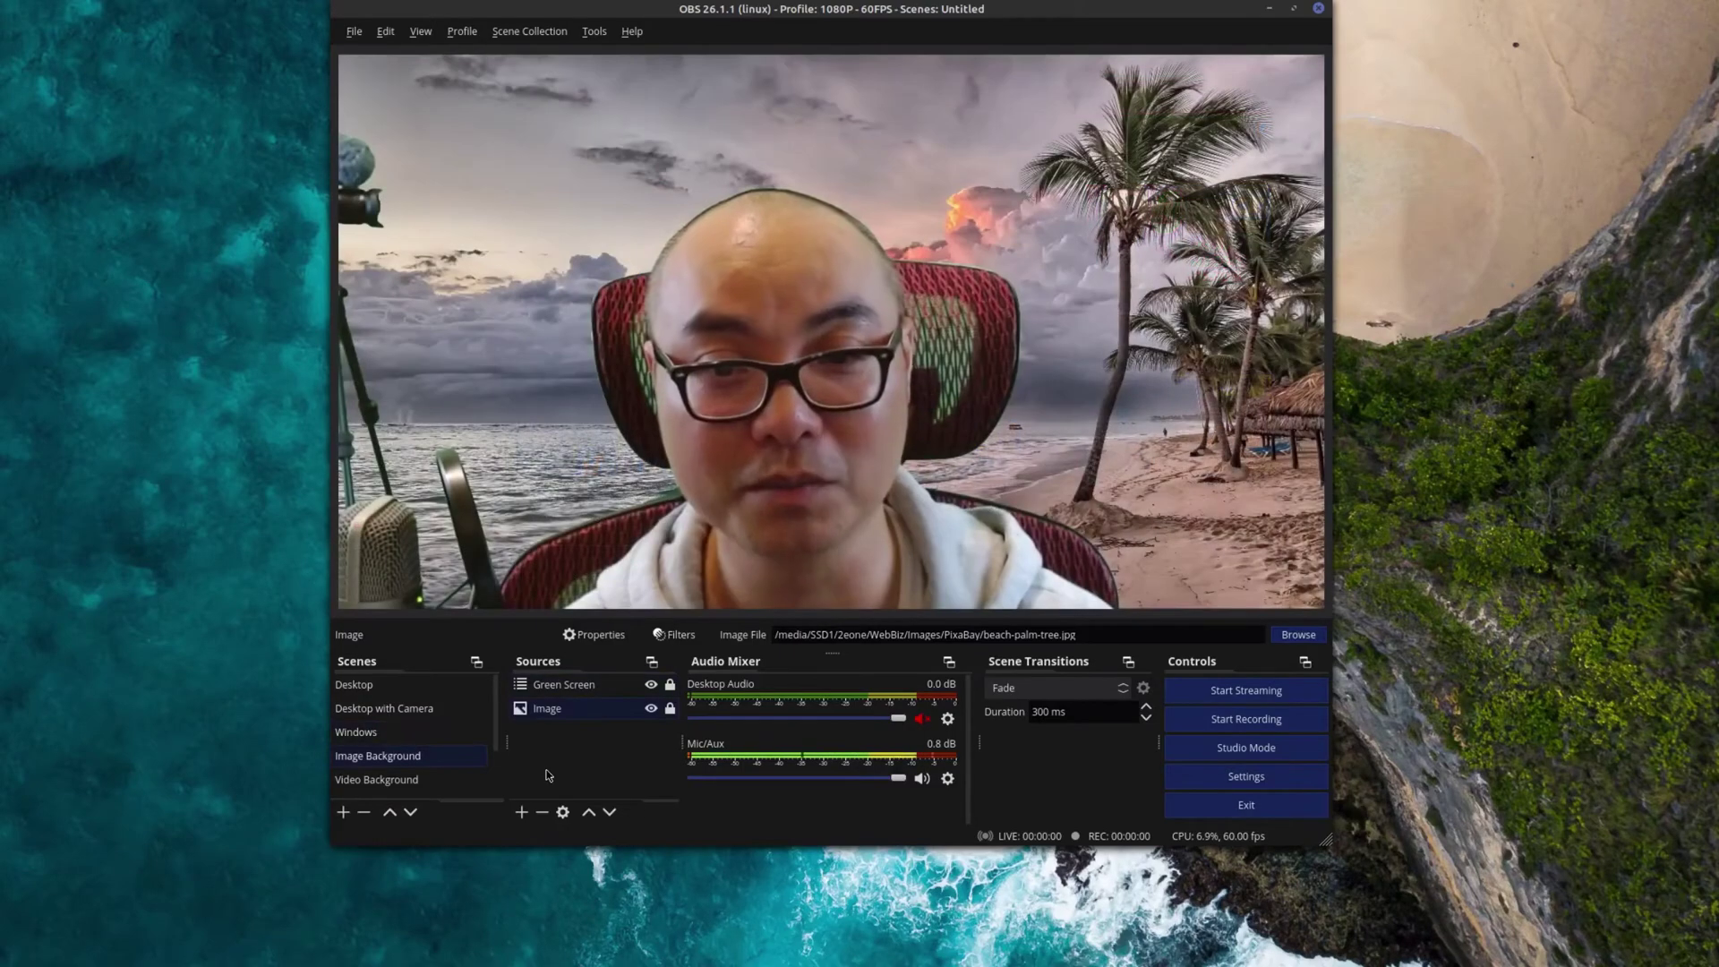
key("ctrl+5")
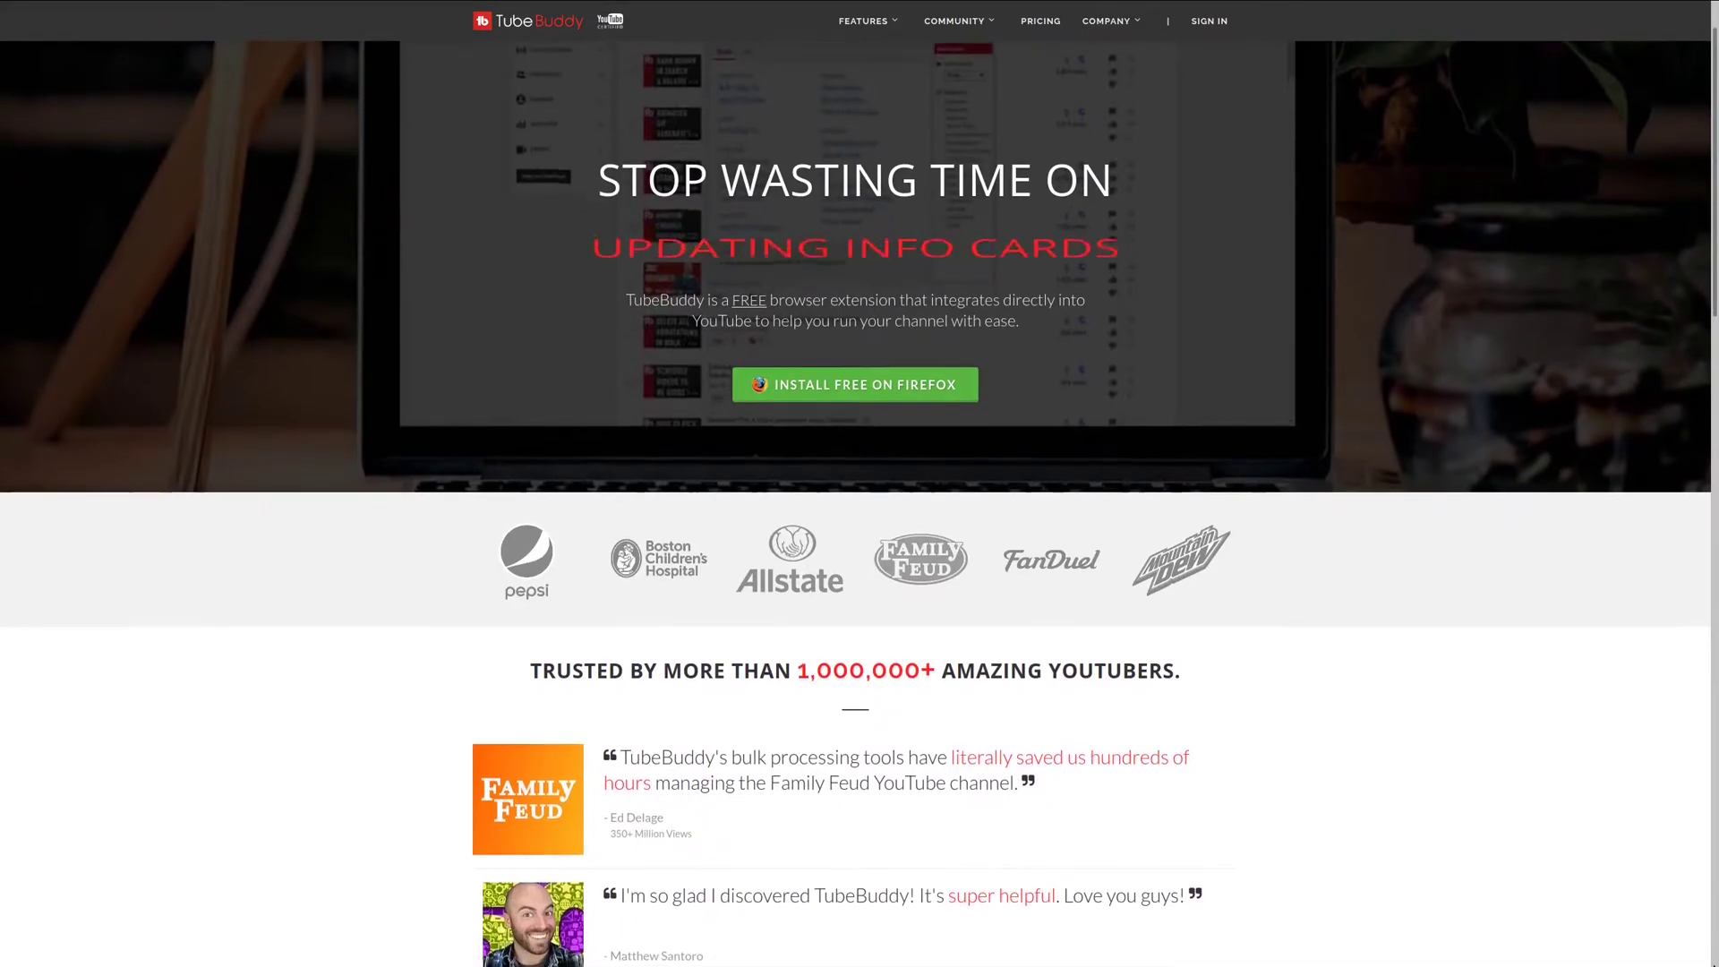
Scroll past the TubeBuddy testimonials to the 'Work within YouTube' toolkit section
scroll(860, 484, "down", 2)
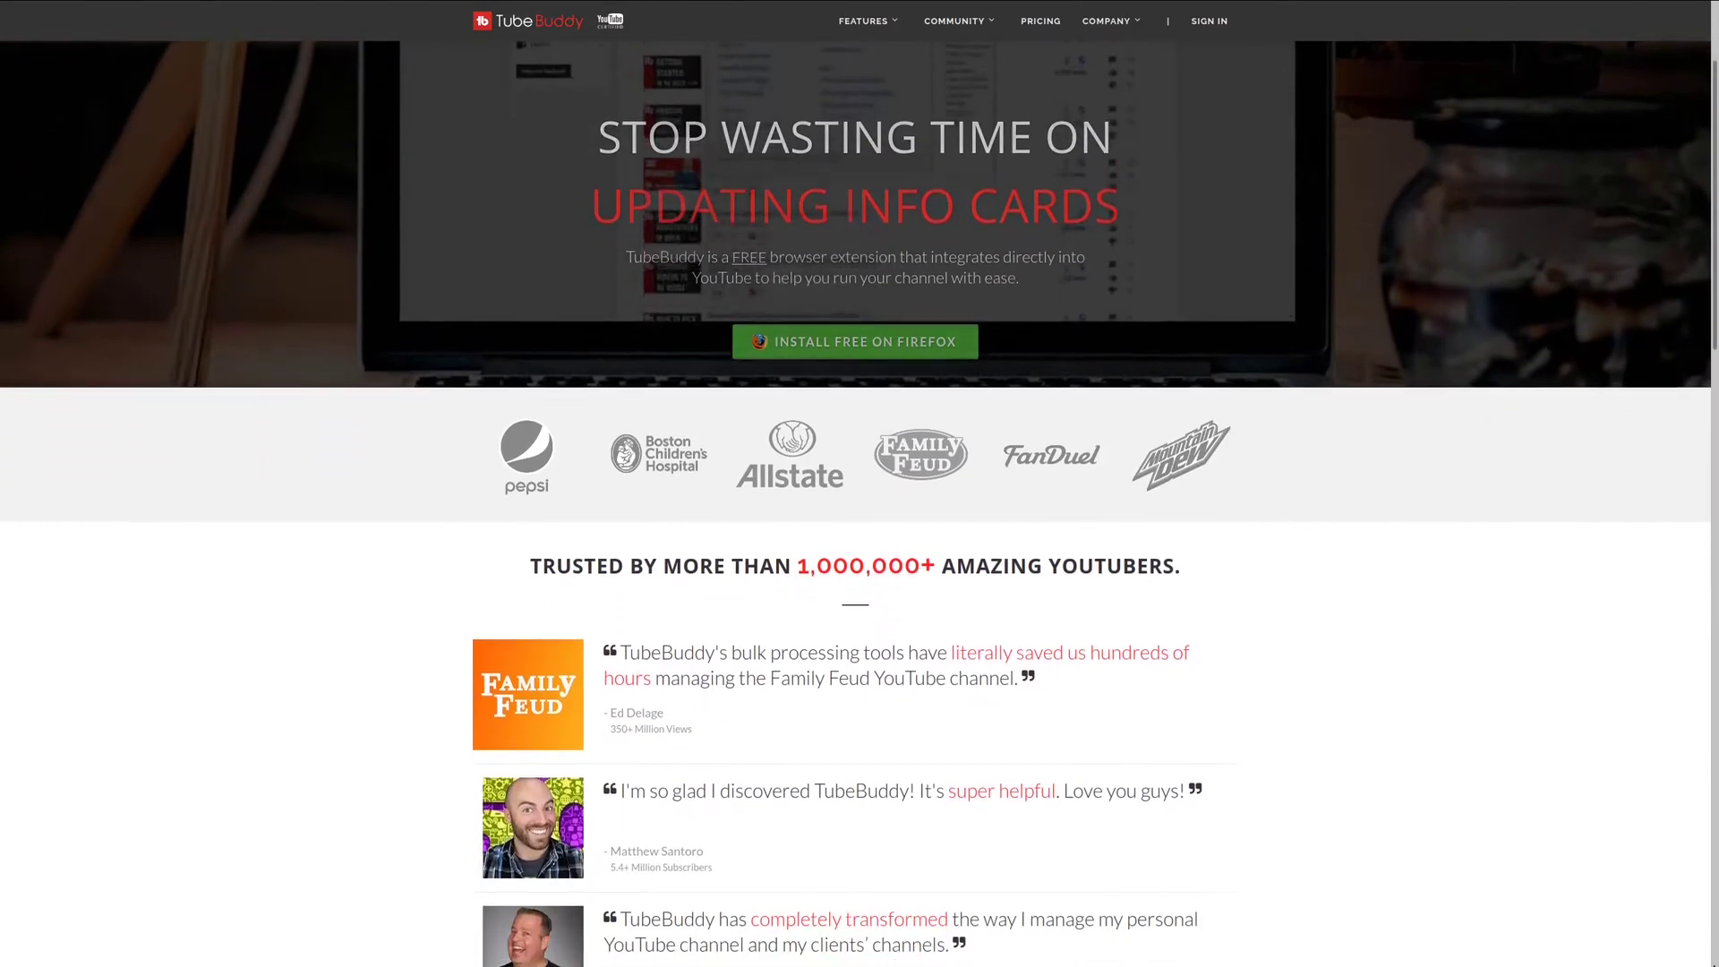
scroll(859, 483, "down", 1)
scroll(859, 501, "down", 1)
scroll(860, 501, "down", 1)
scroll(860, 502, "down", 1)
scroll(860, 502, "down", 1)
scroll(860, 501, "down", 2)
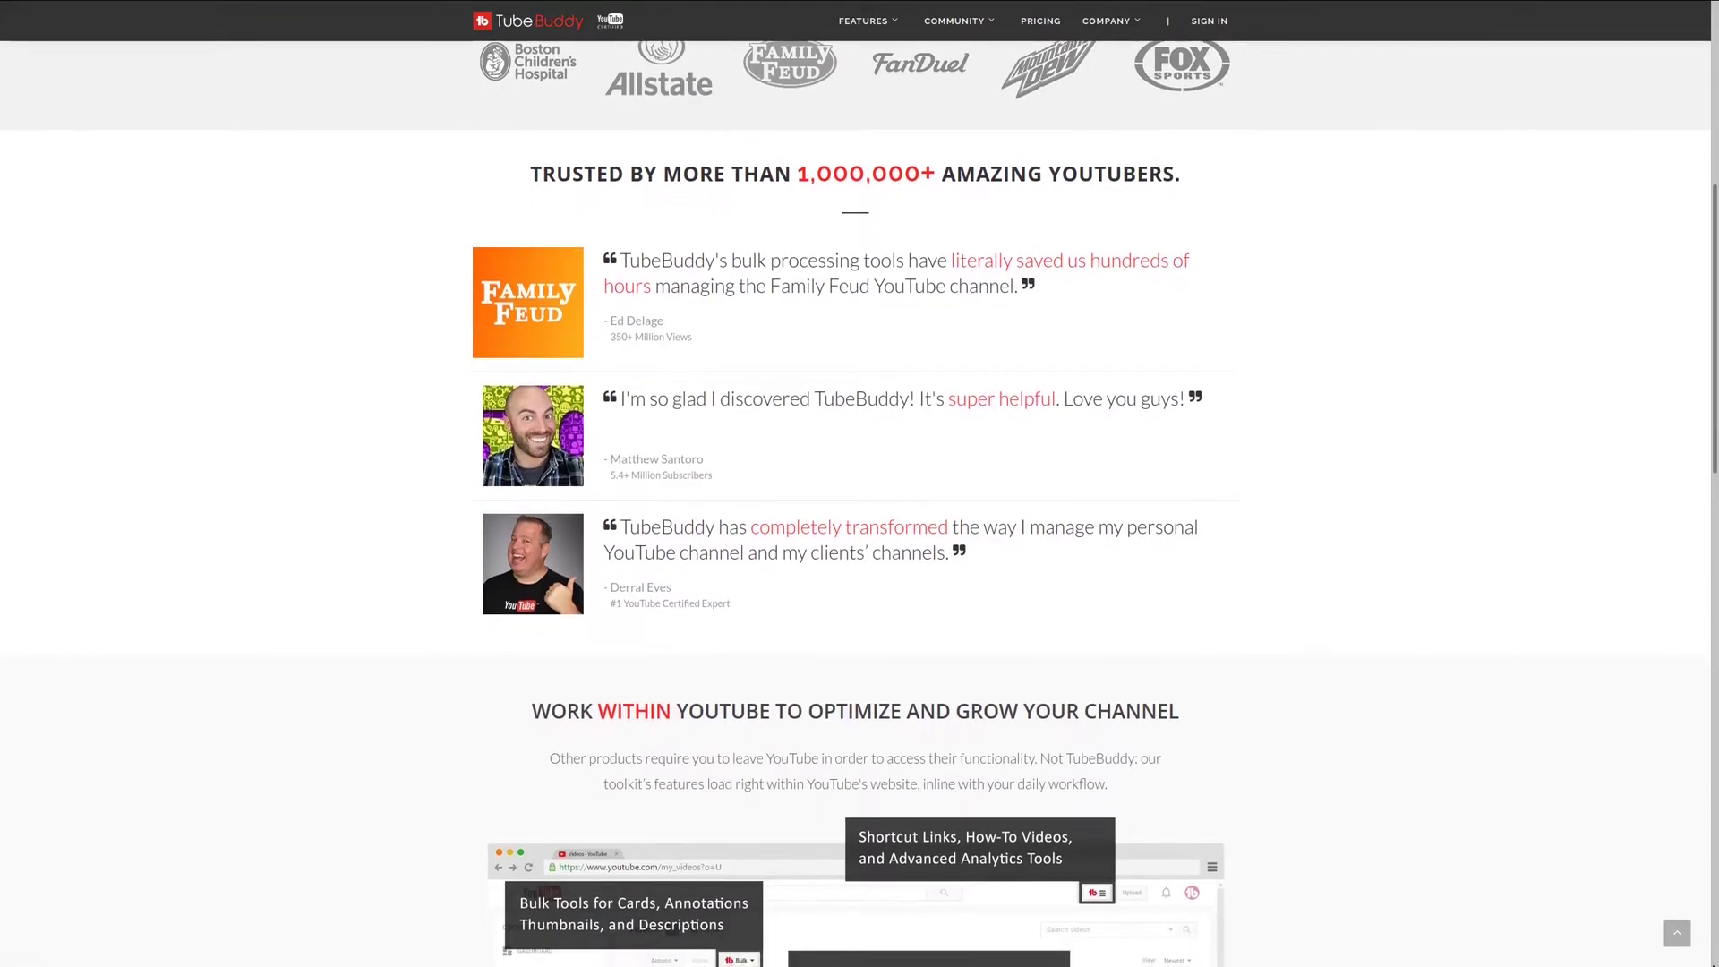
scroll(860, 502, "down", 1)
scroll(860, 501, "down", 1)
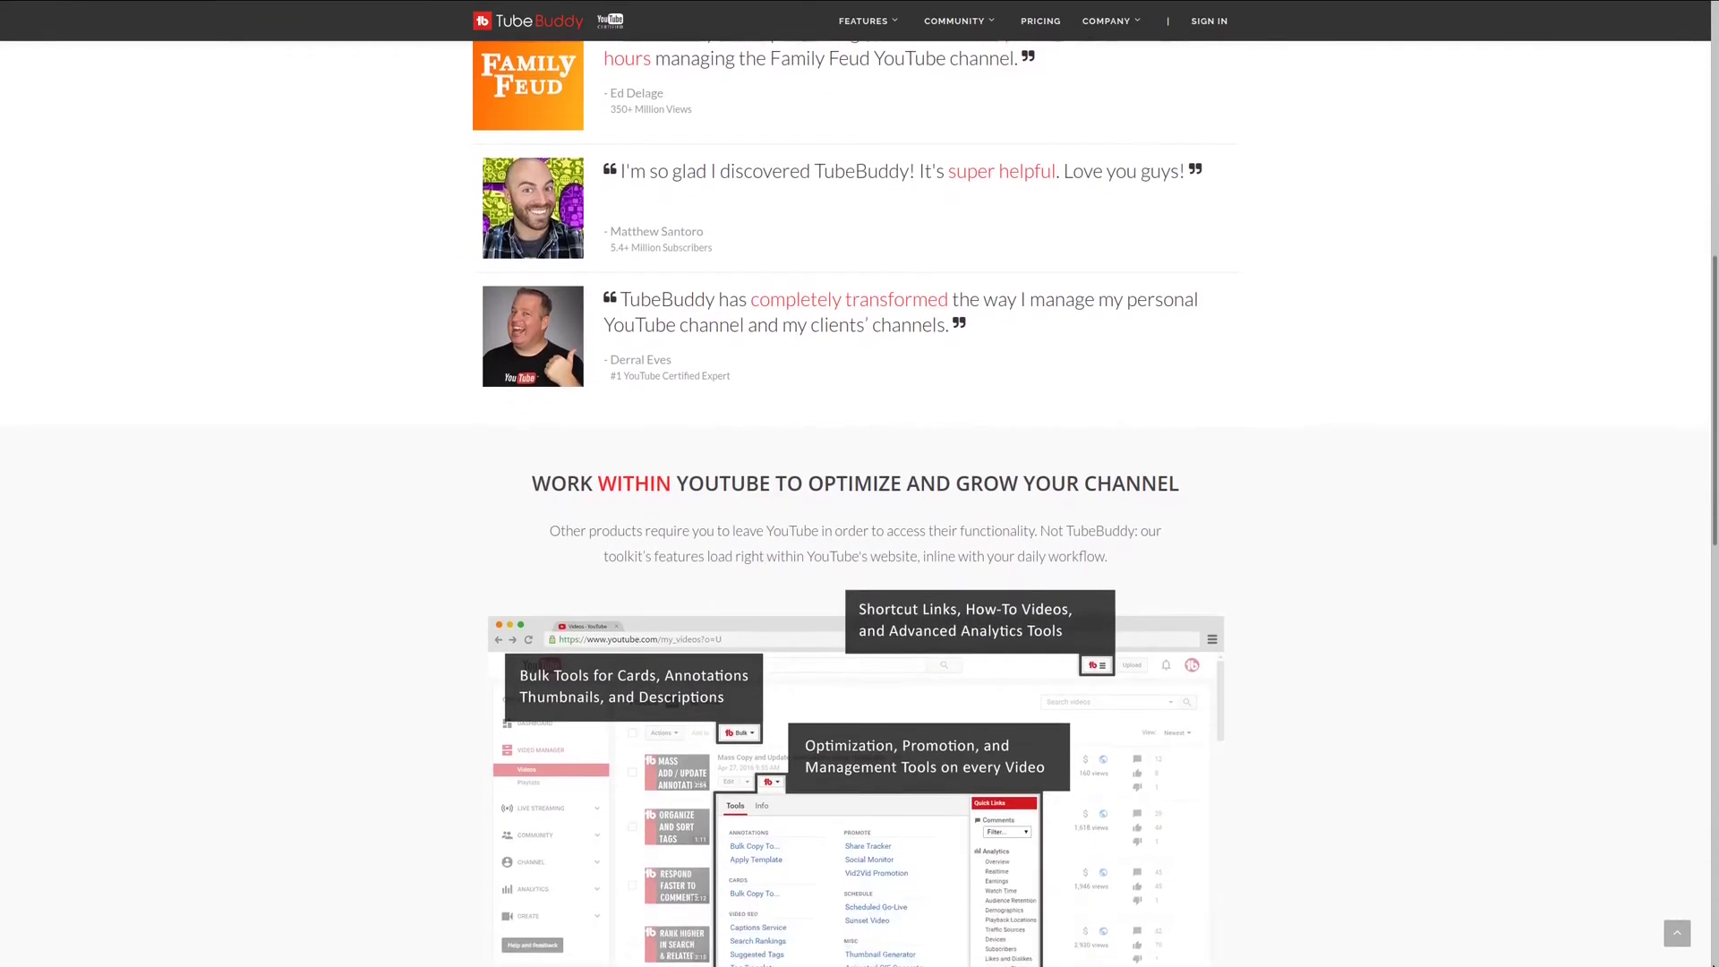
scroll(860, 502, "down", 1)
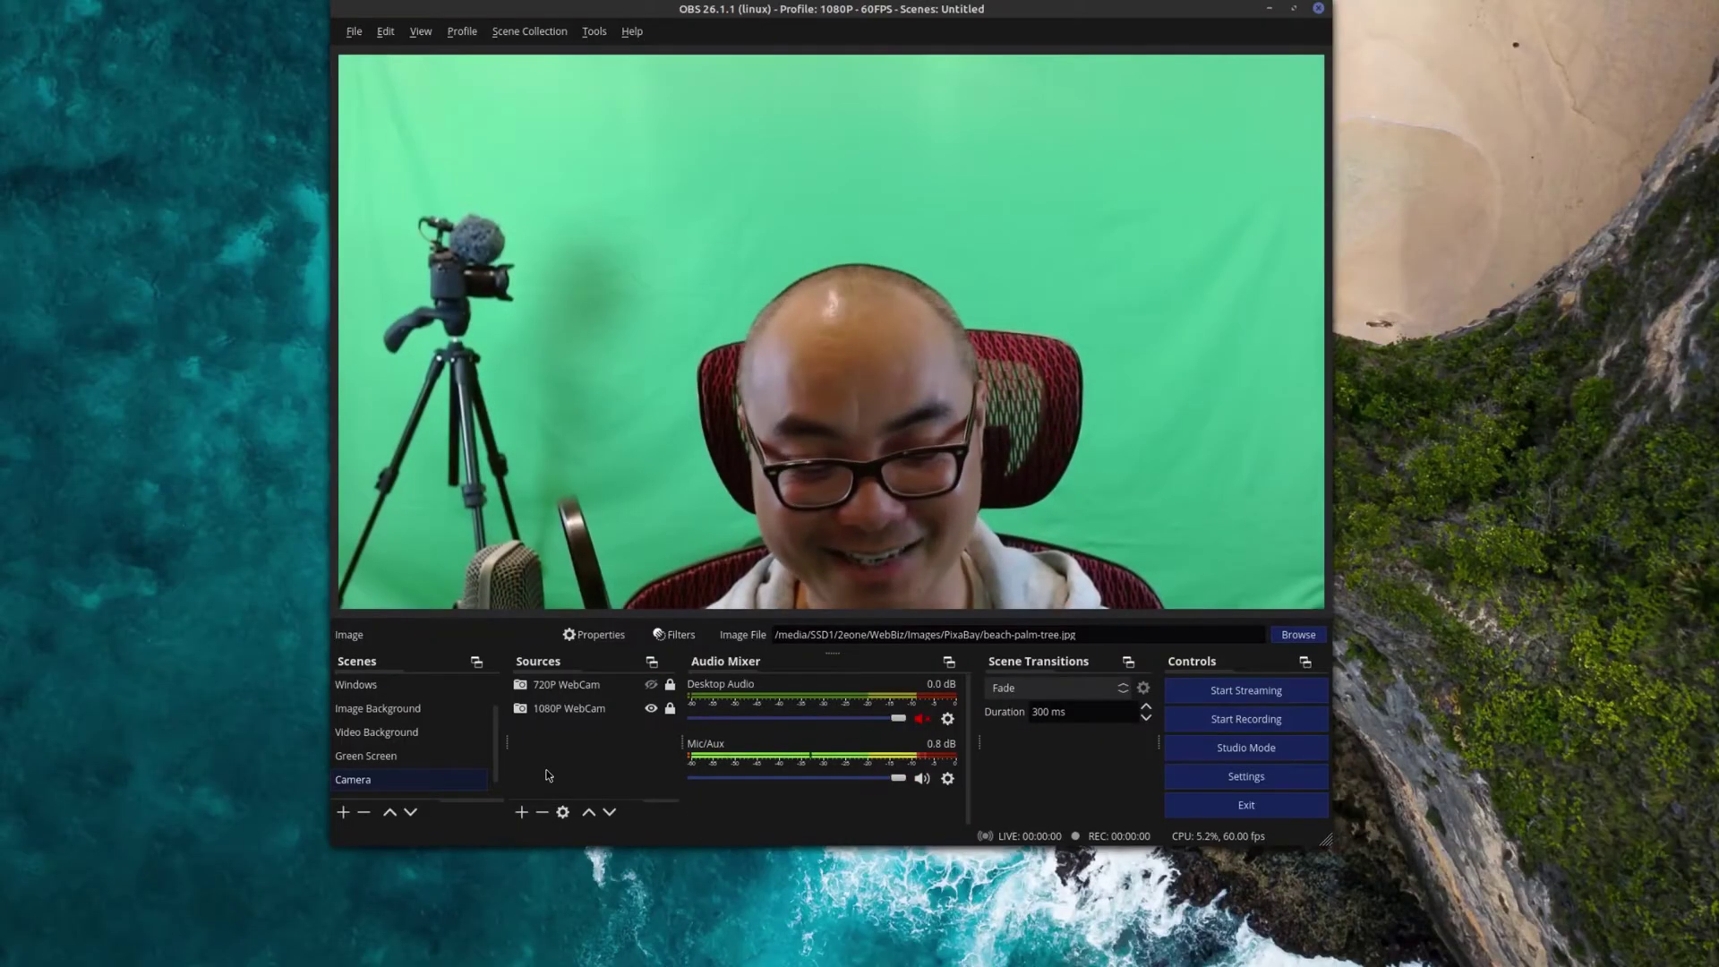
Flip between Green Screen, Camera and Video Background scenes, finishing on Video Background with game video
key("Up")
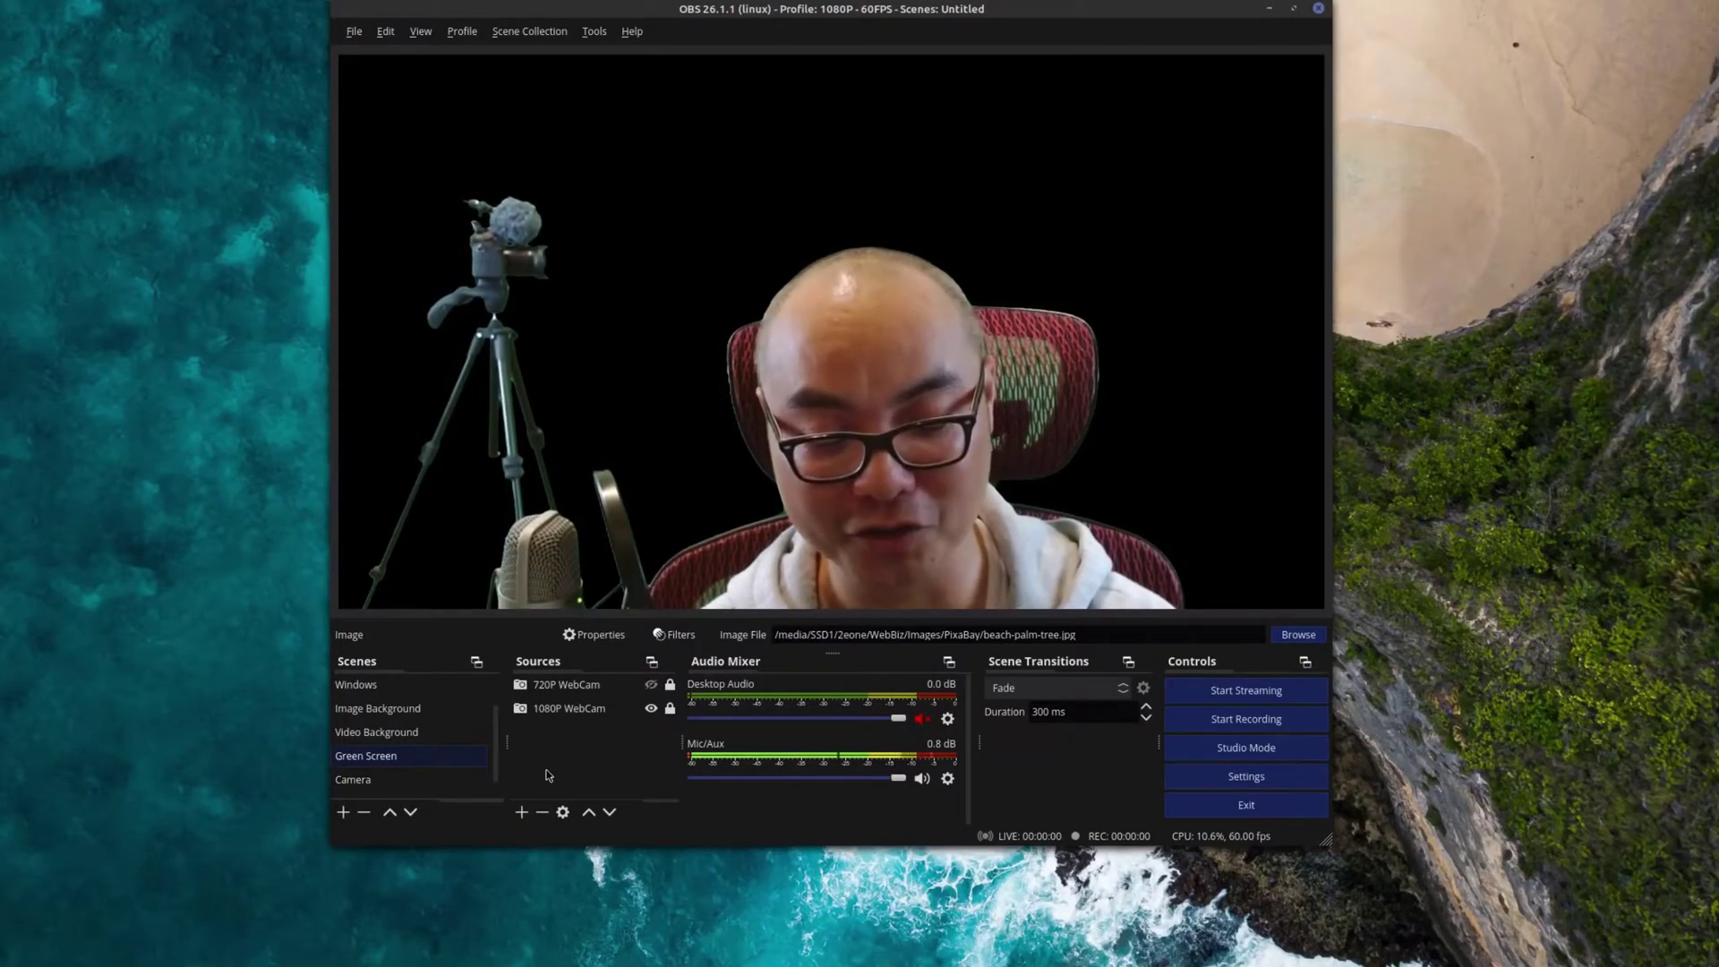
key("Up")
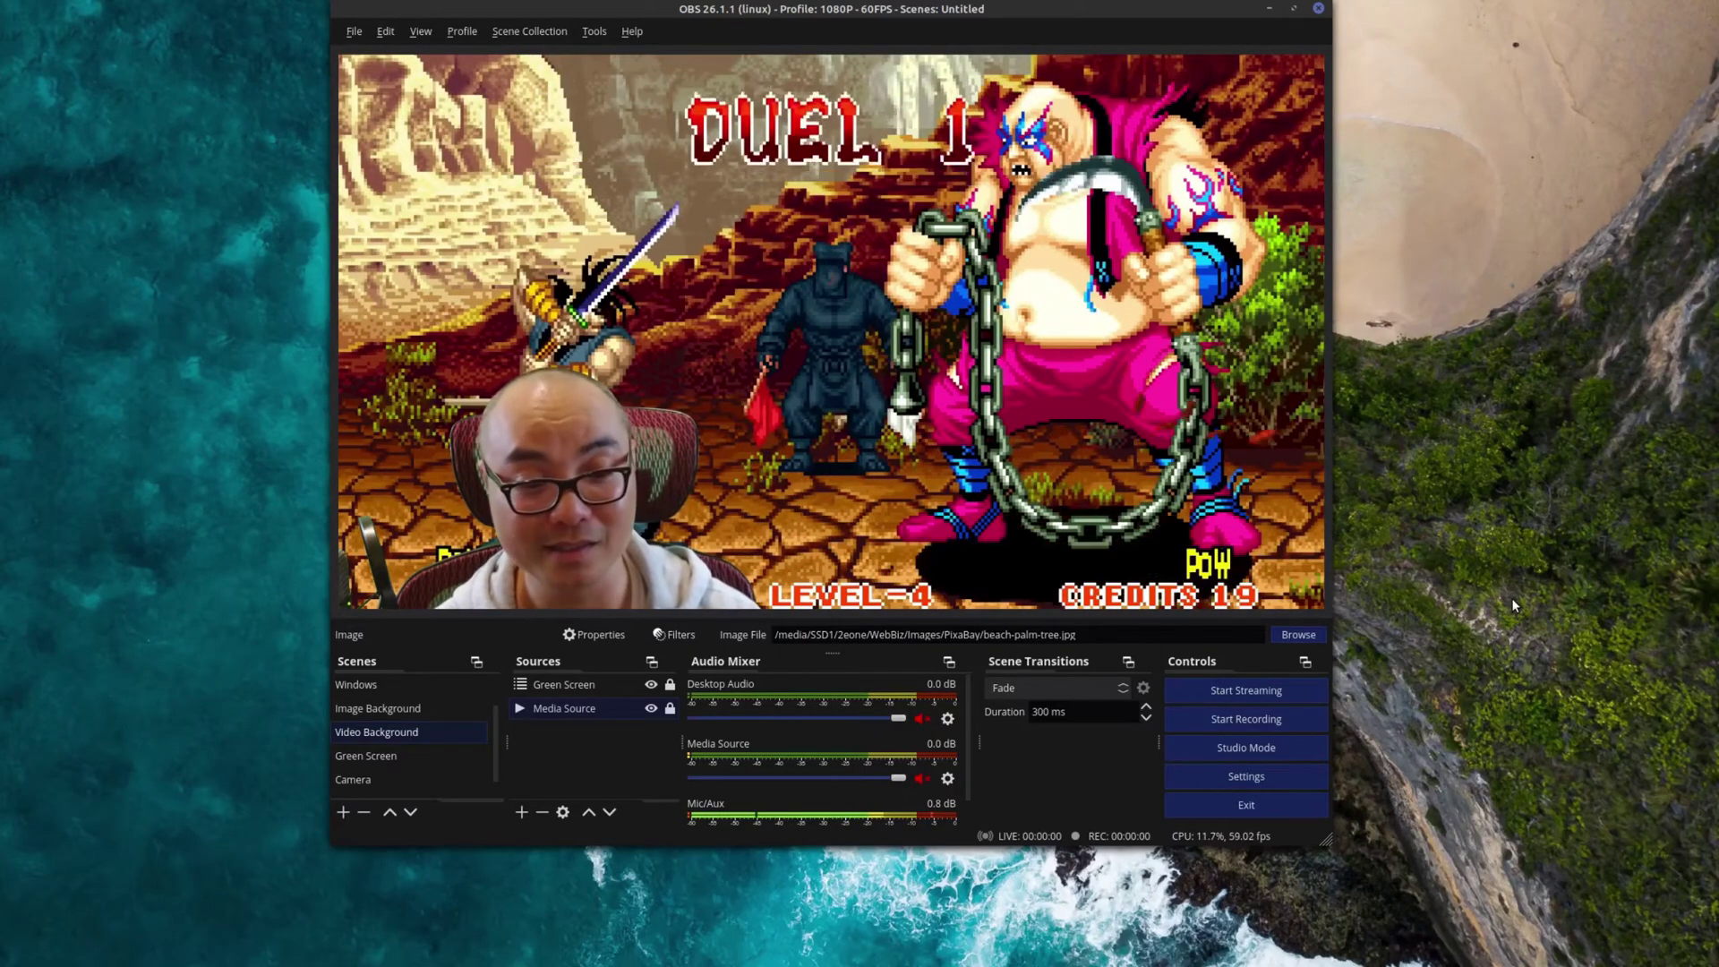
left_click(349, 760)
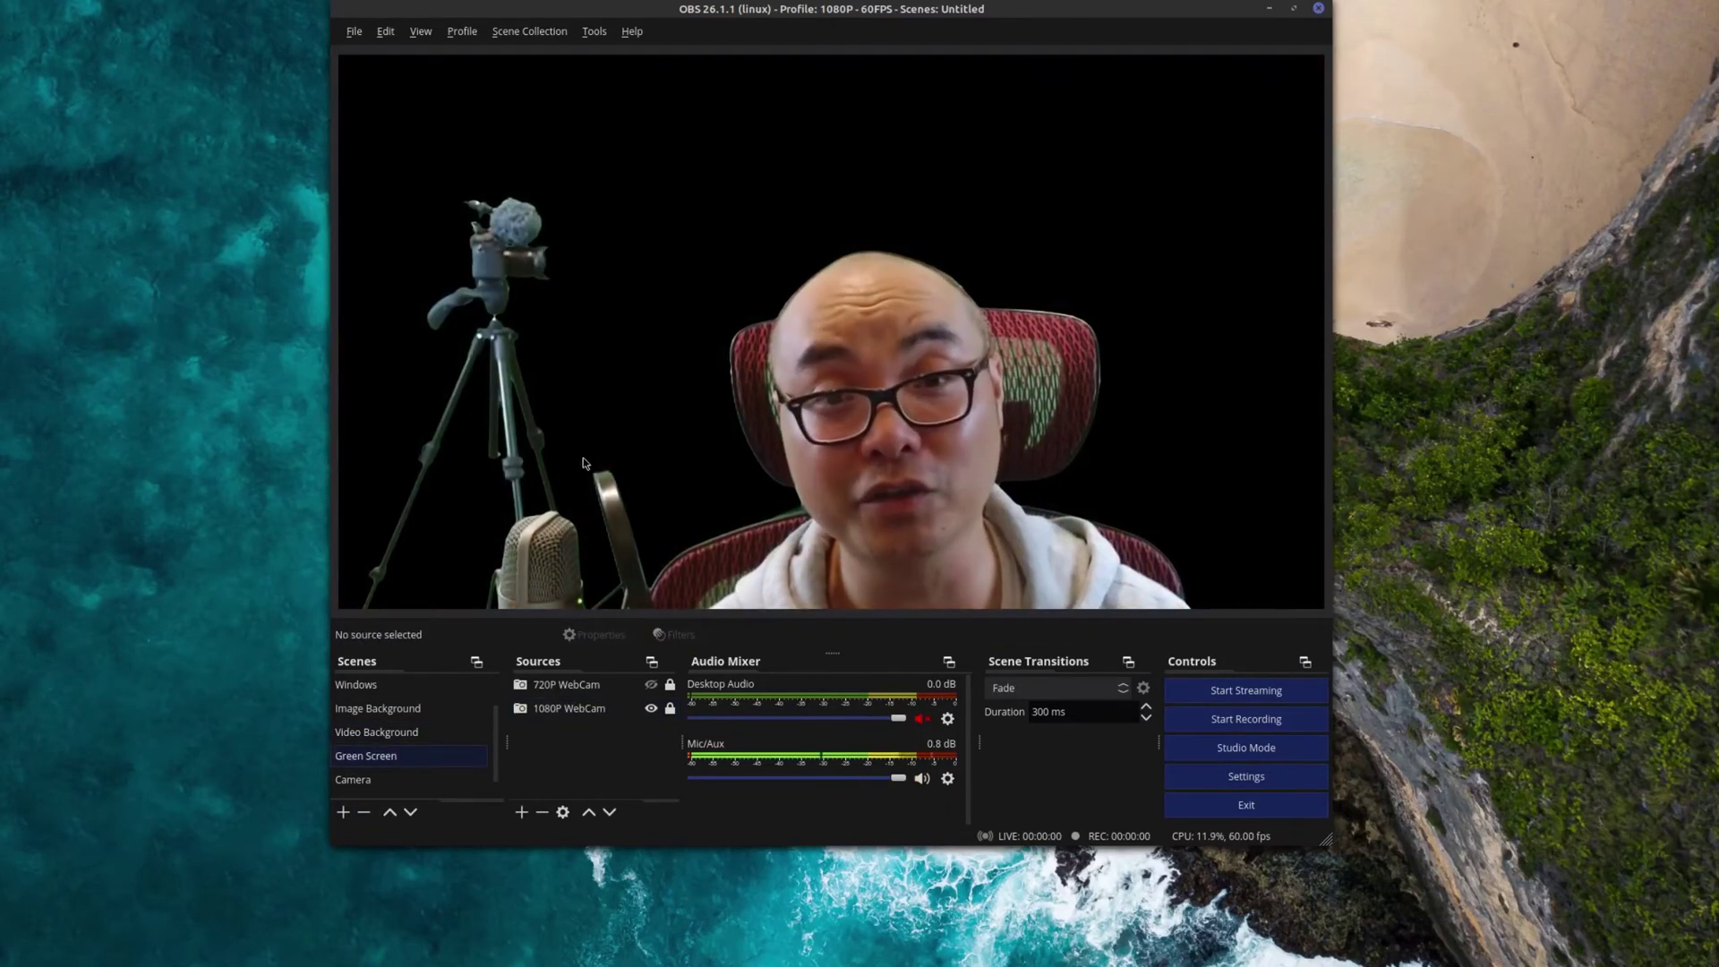
left_click(406, 783)
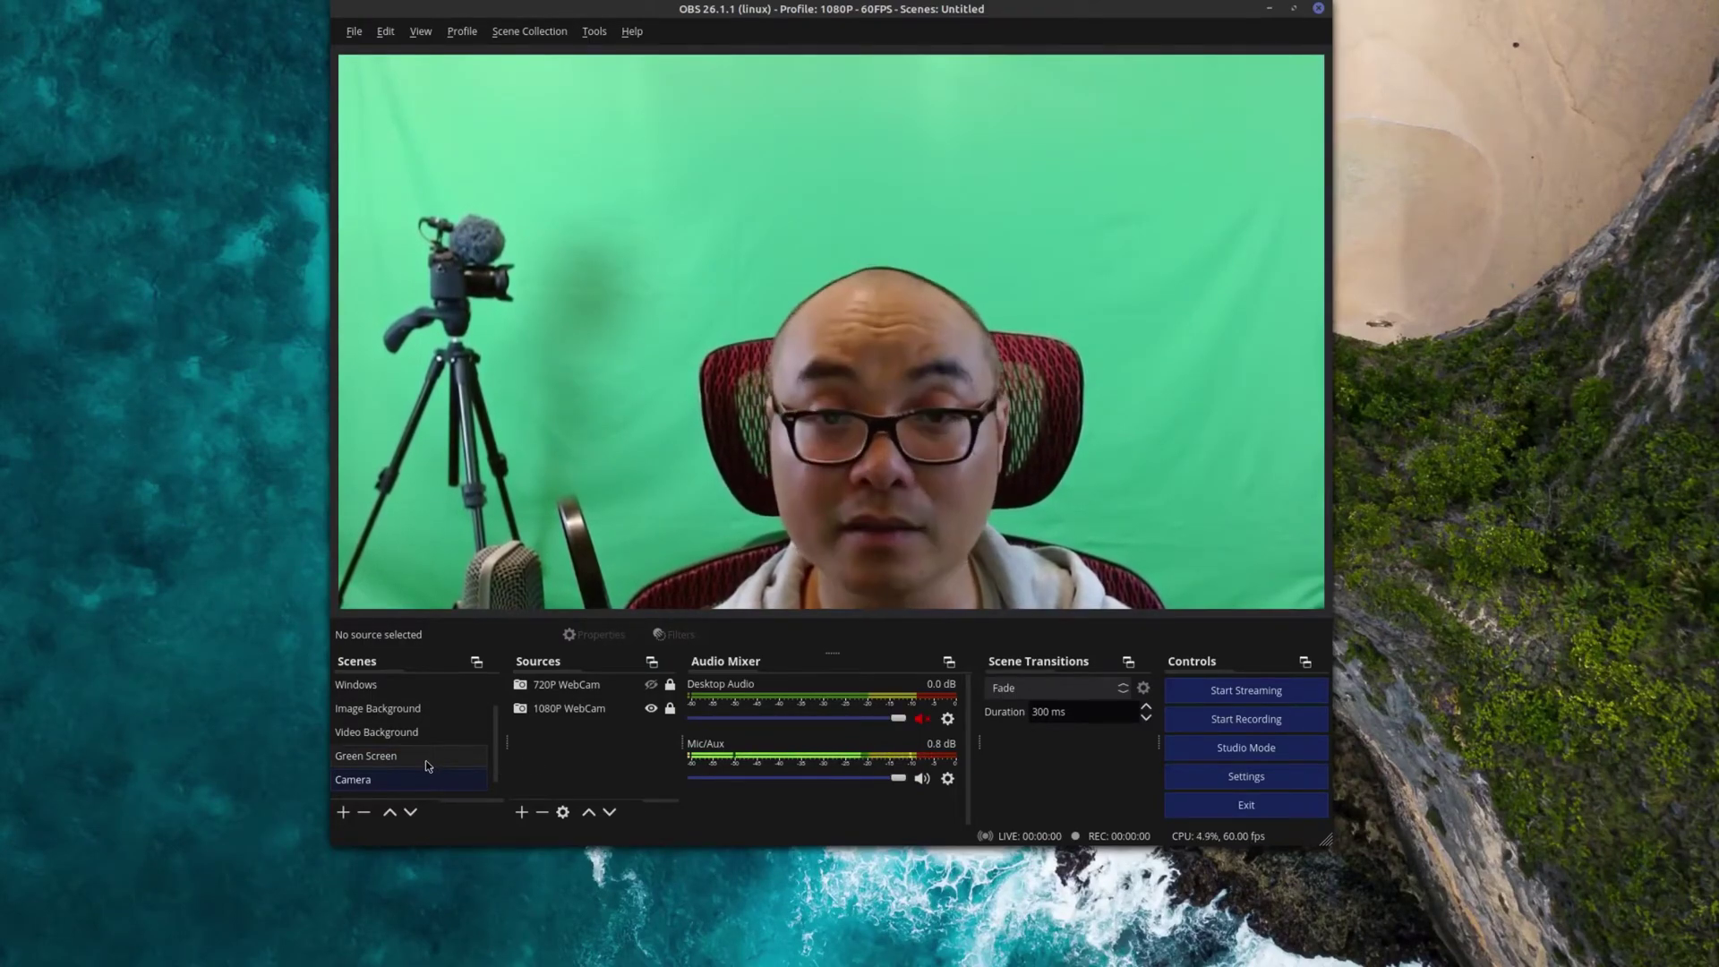
left_click(427, 760)
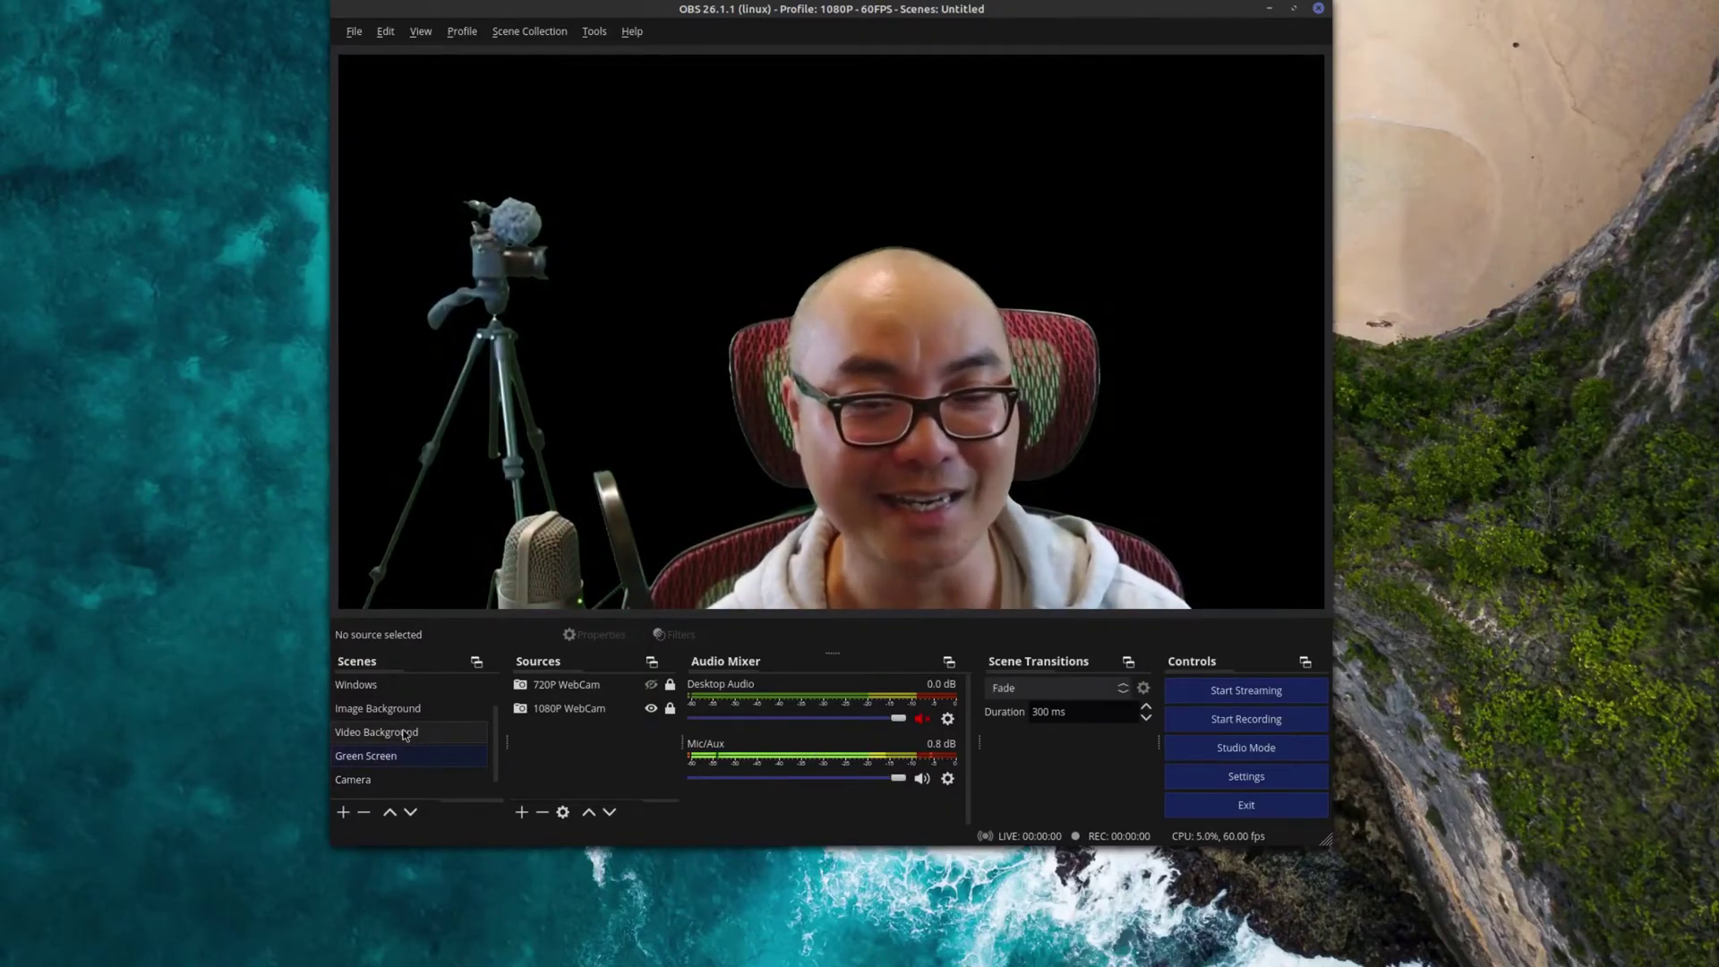
left_click(405, 732)
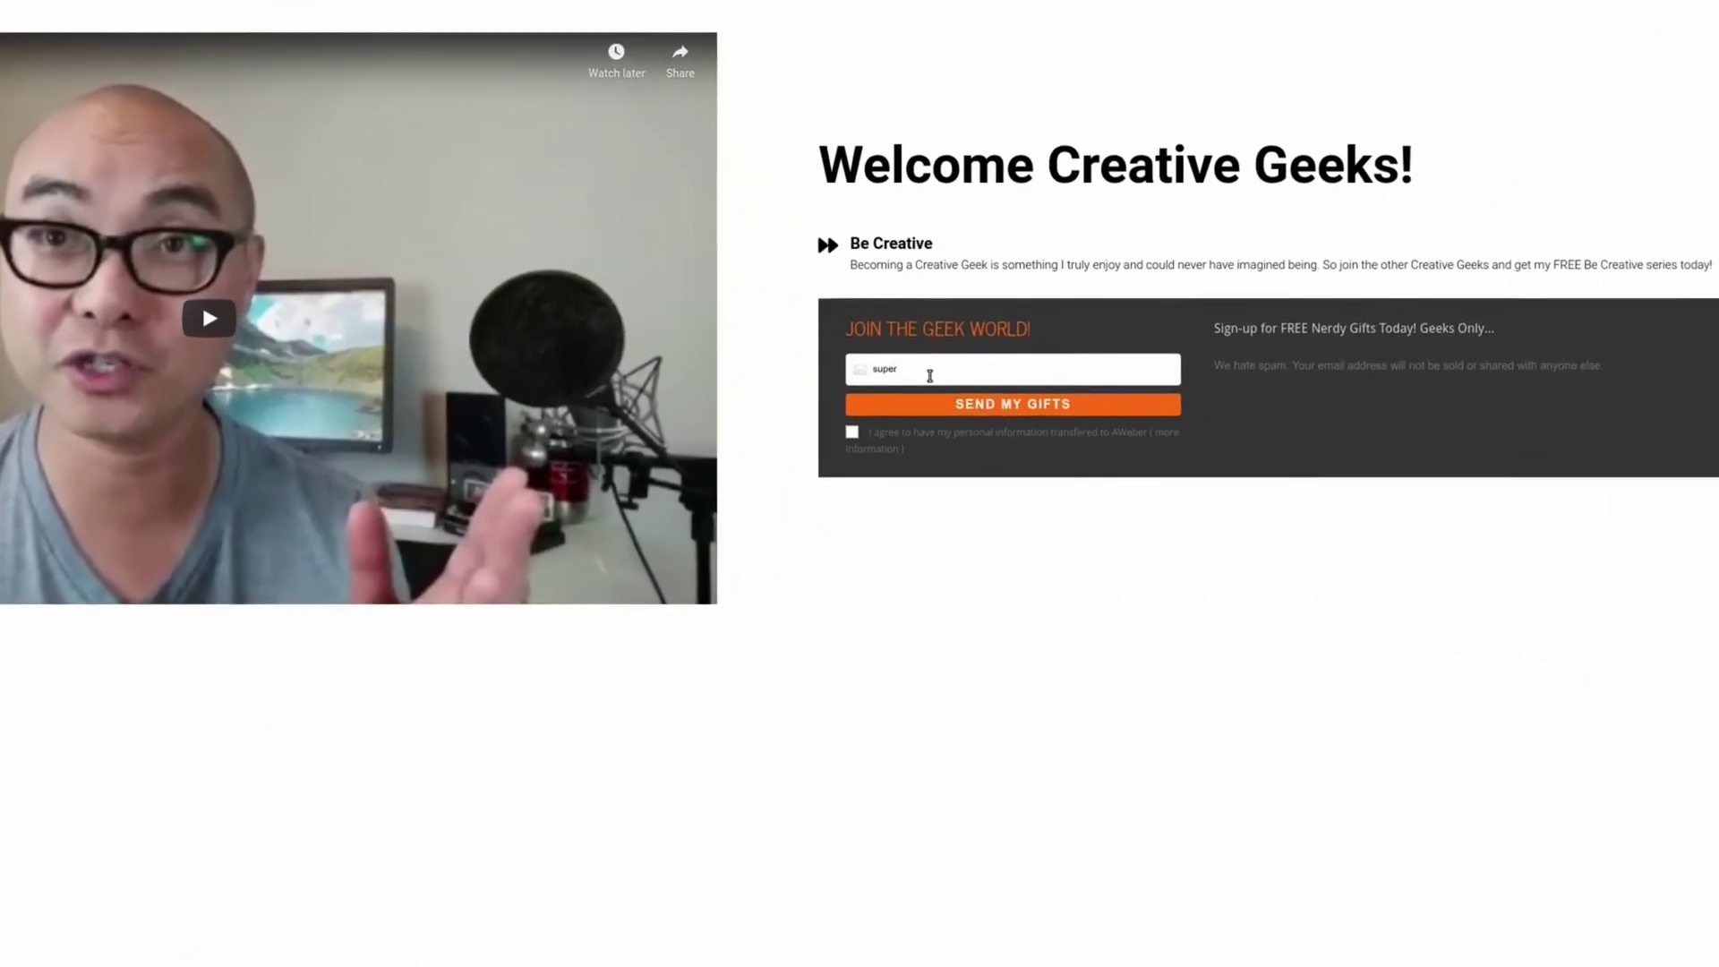
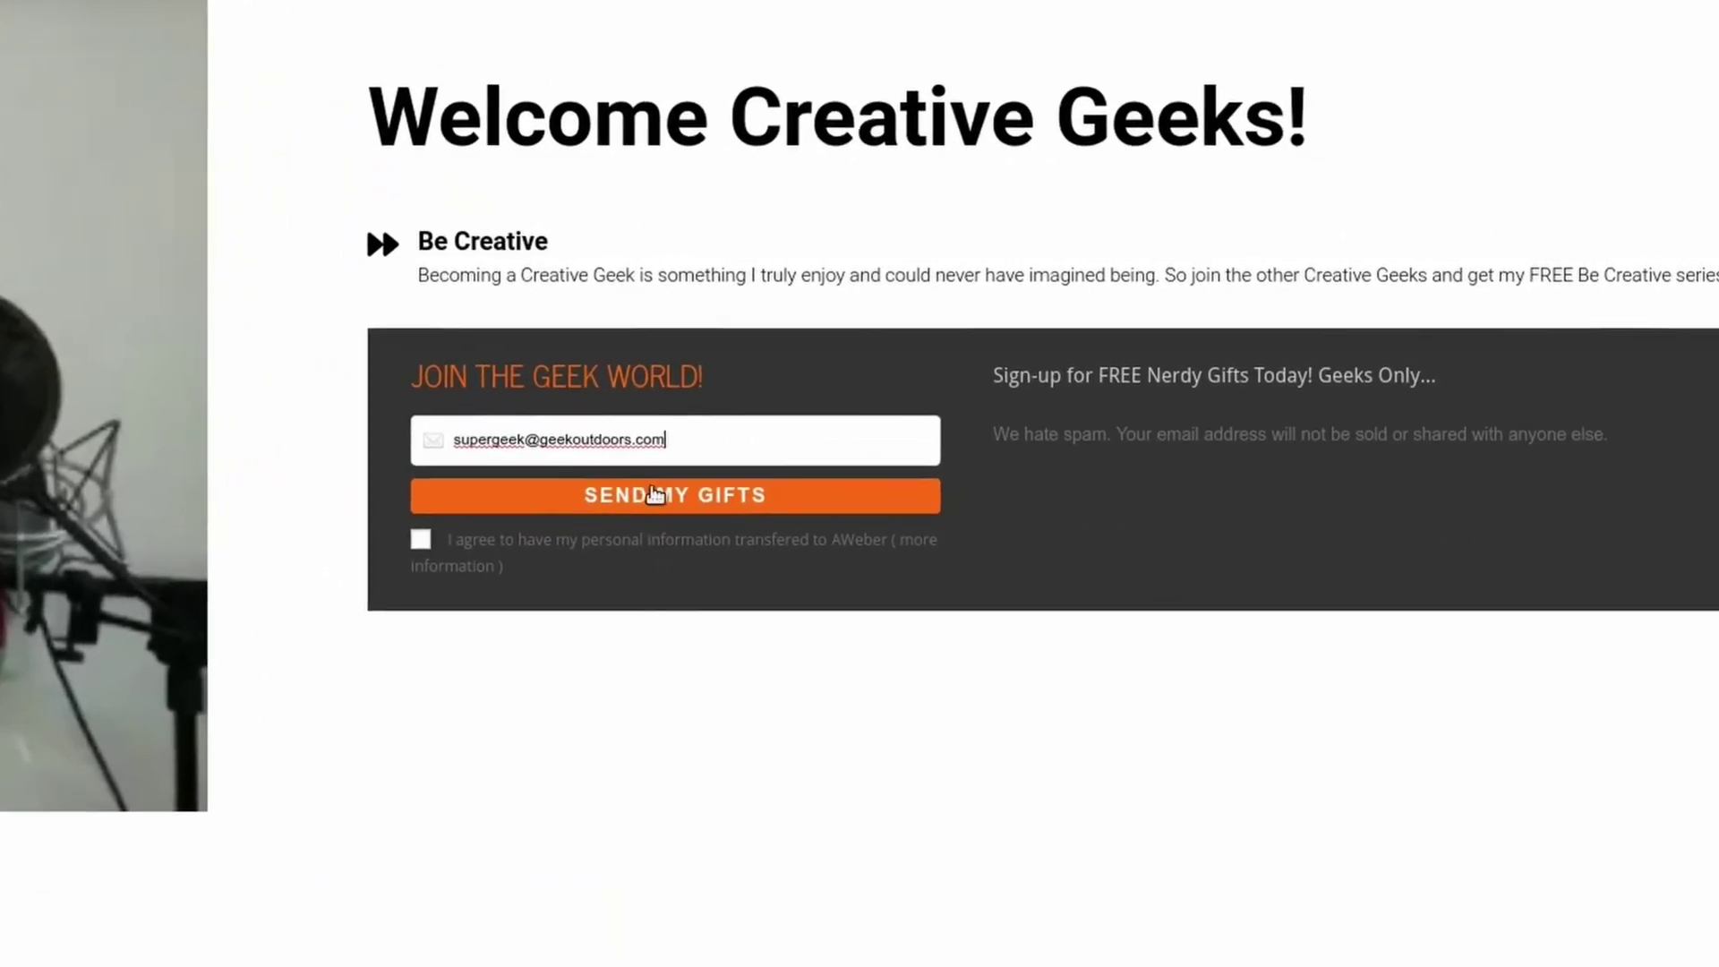